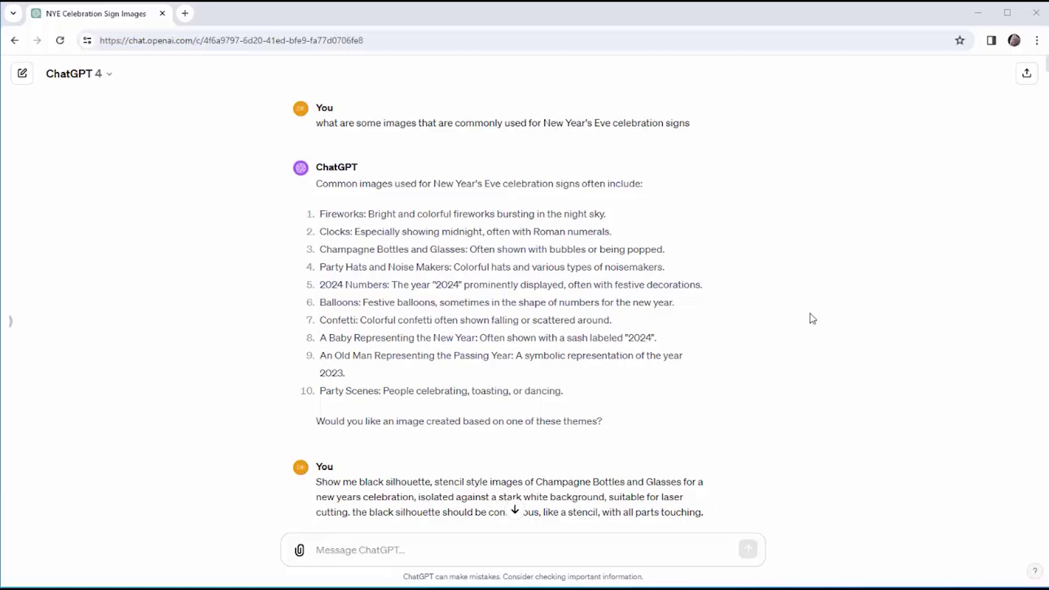
# Scroll through ChatGPT's generated images looking for the champagne bottle silhouettes
pyautogui.moveTo(1047, 71); pyautogui.dragTo(1048, 82)
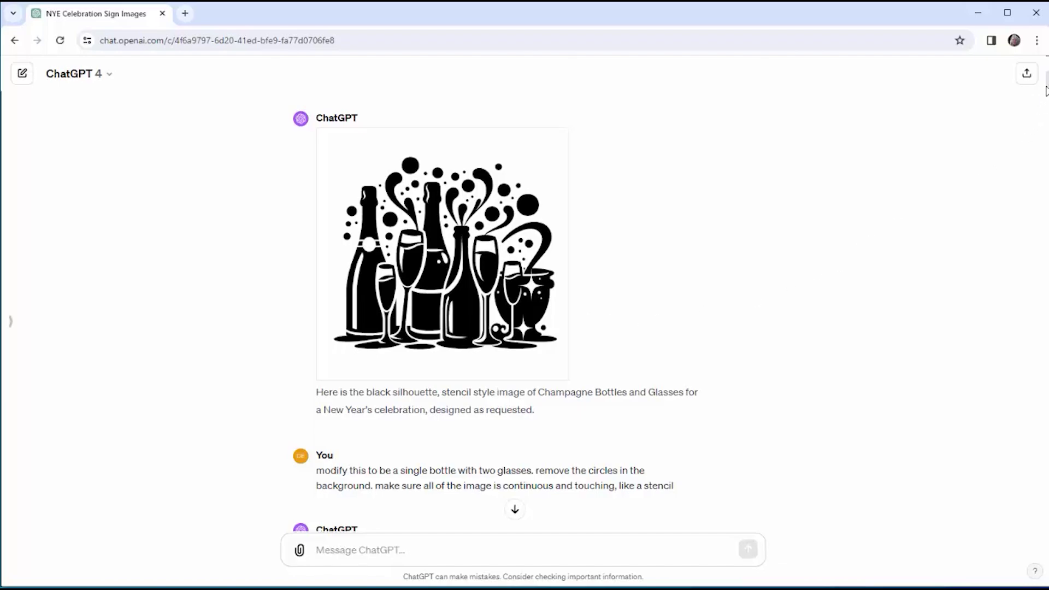
pyautogui.scroll(-4, 904, 166)
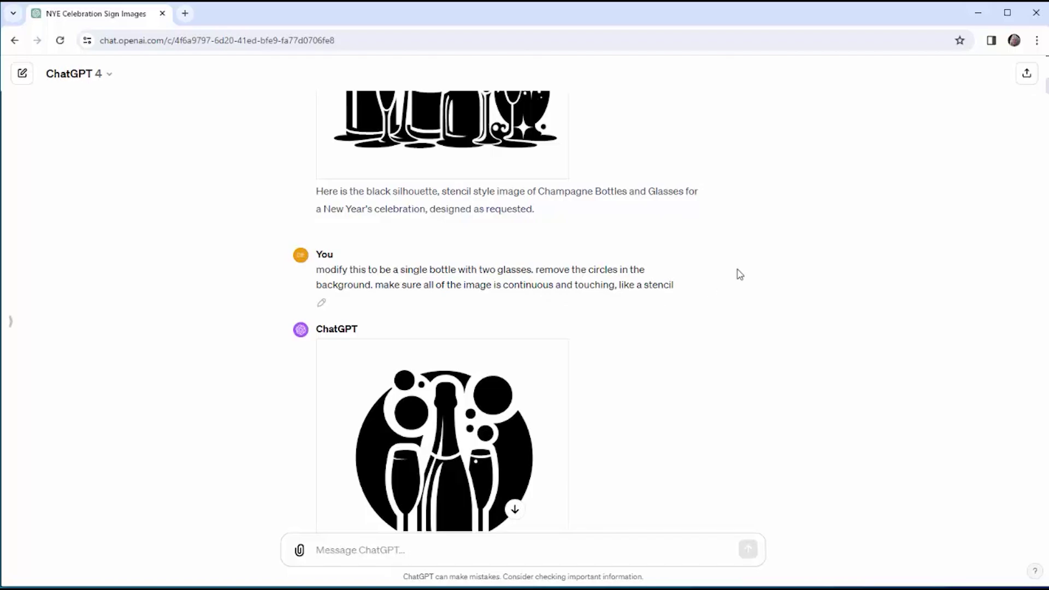
pyautogui.scroll(-2, 1047, 94)
pyautogui.scroll(-1, 1047, 93)
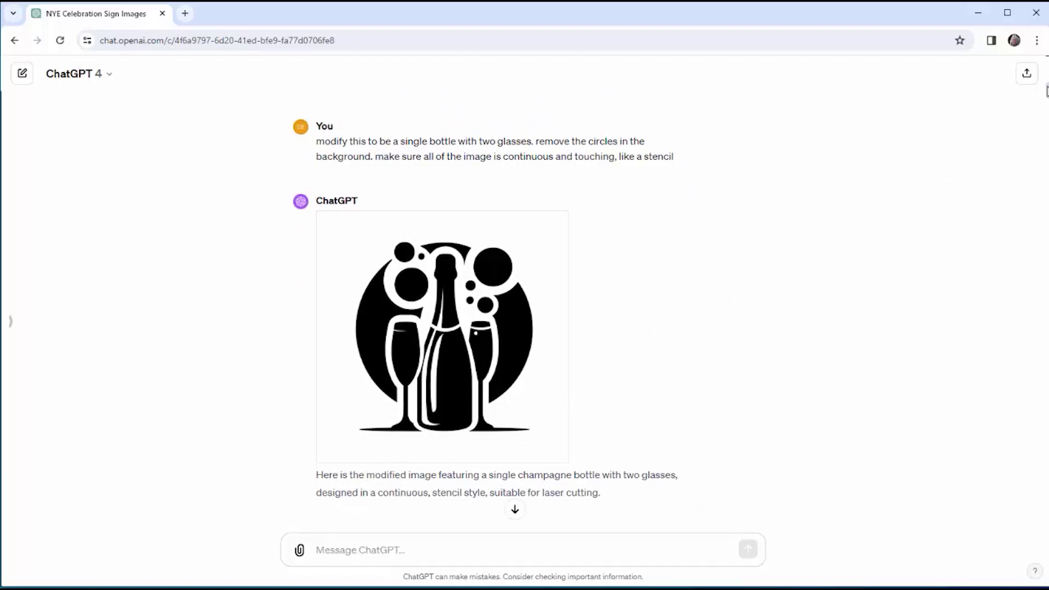
pyautogui.scroll(-7, 1047, 90)
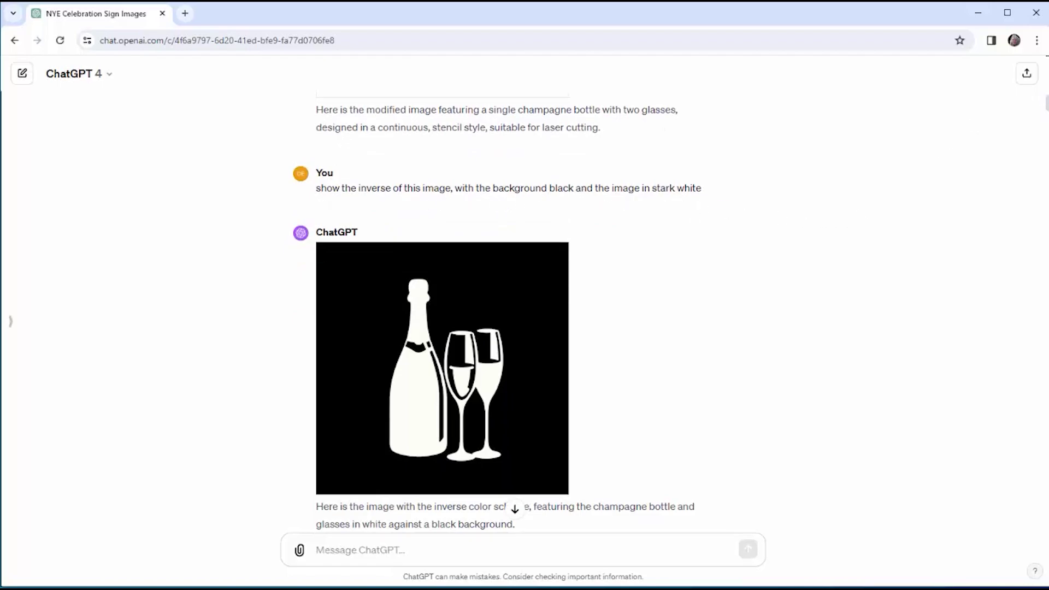
pyautogui.scroll(4, 1046, 107)
pyautogui.scroll(-6, 1046, 101)
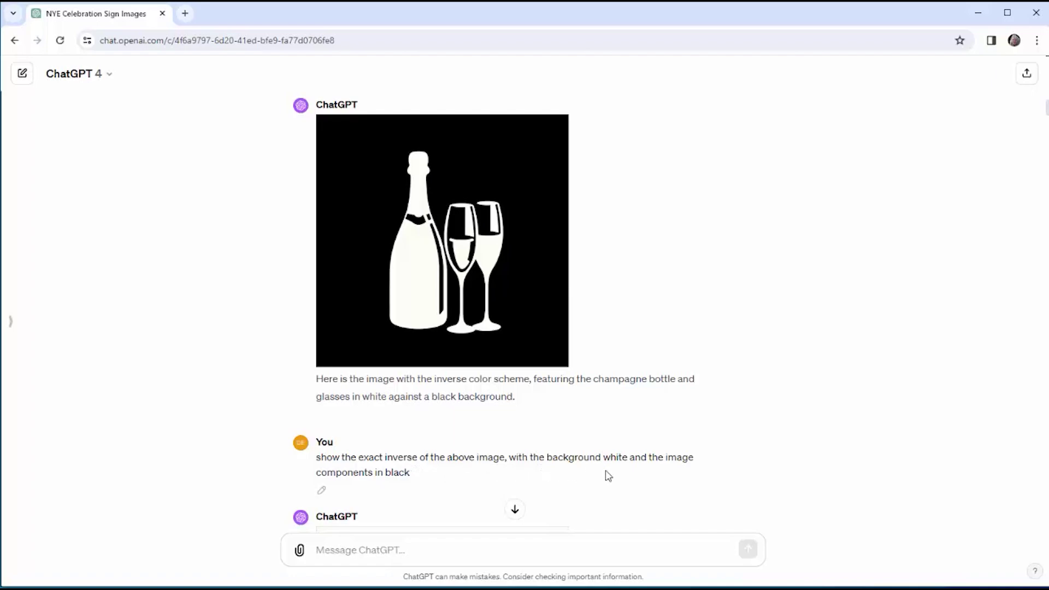
pyautogui.scroll(-5, 1046, 112)
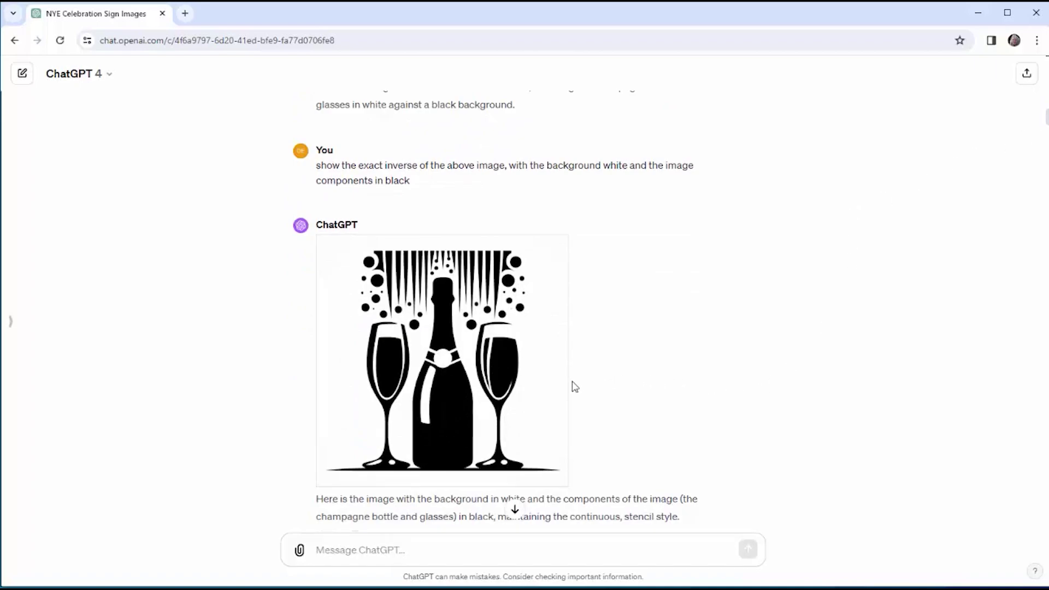
pyautogui.moveTo(548, 389)
pyautogui.scroll(1, 513, 306)
pyautogui.scroll(-7, 514, 306)
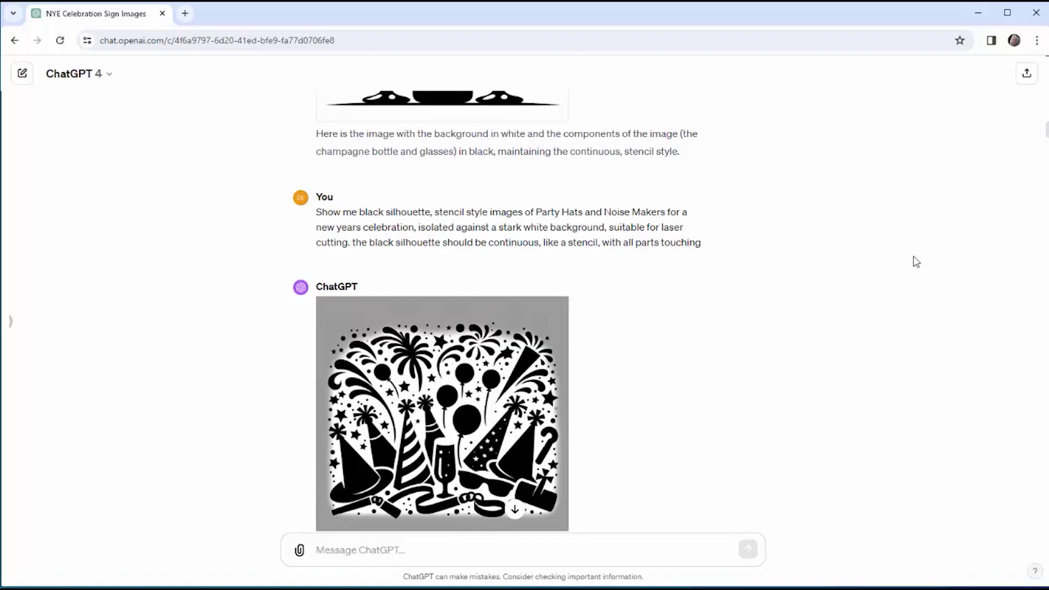
pyautogui.scroll(-6, 1047, 134)
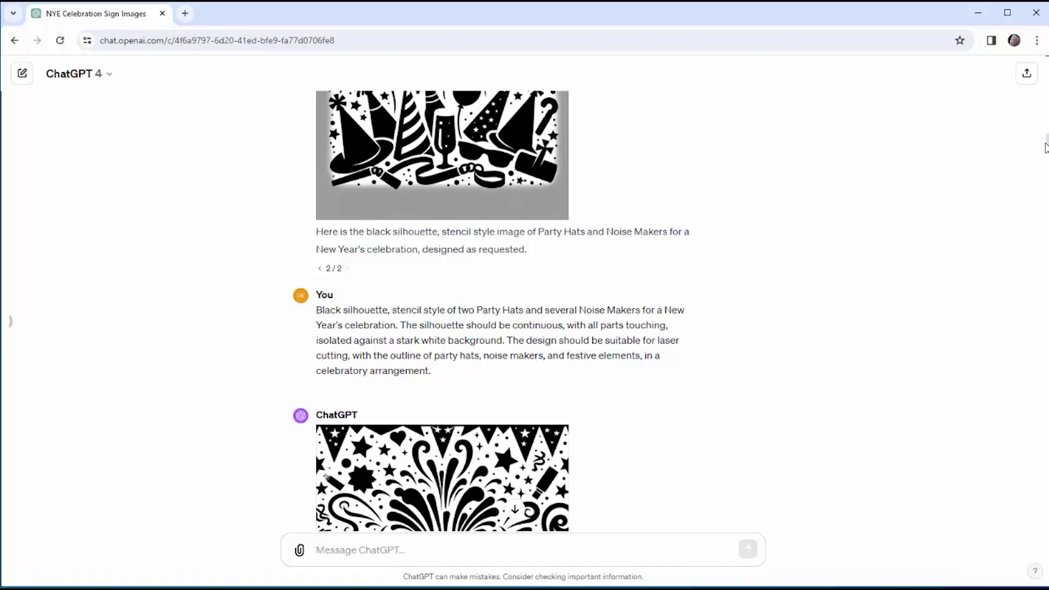
pyautogui.scroll(-4, 1047, 144)
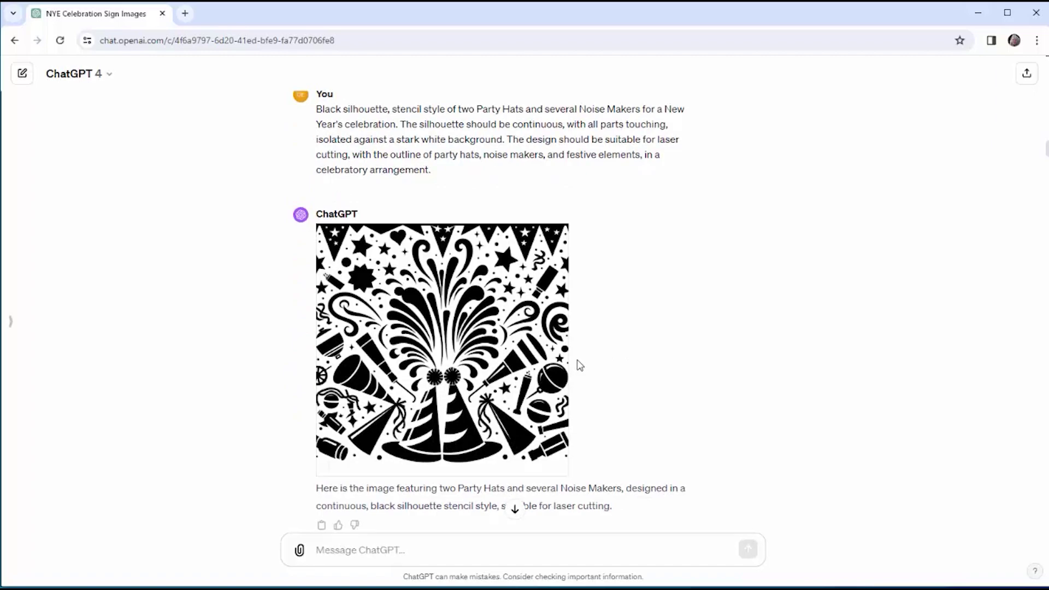
pyautogui.scroll(-7, 1046, 152)
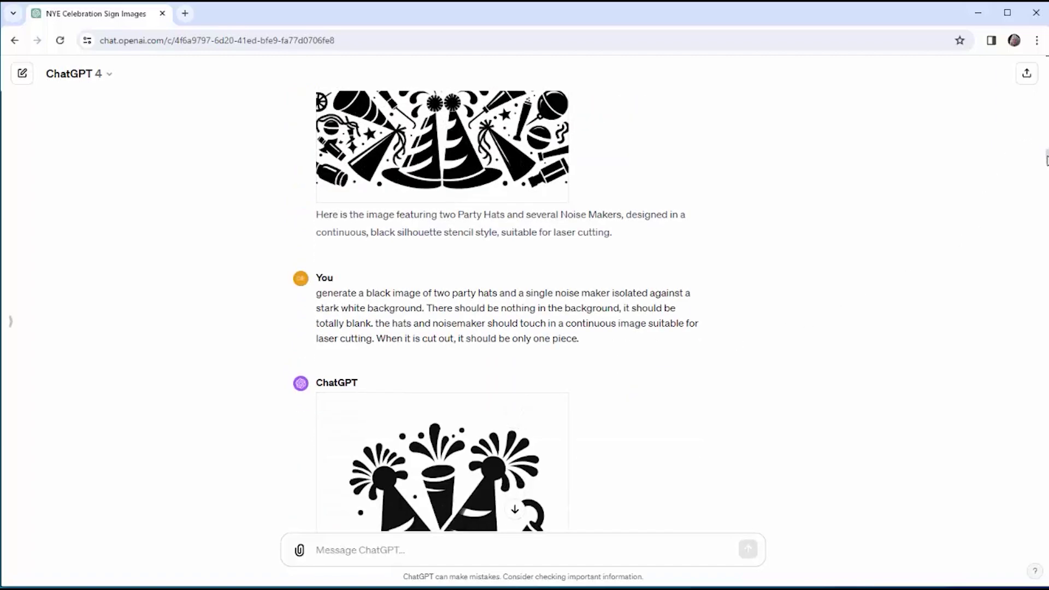
pyautogui.scroll(-1, 1046, 162)
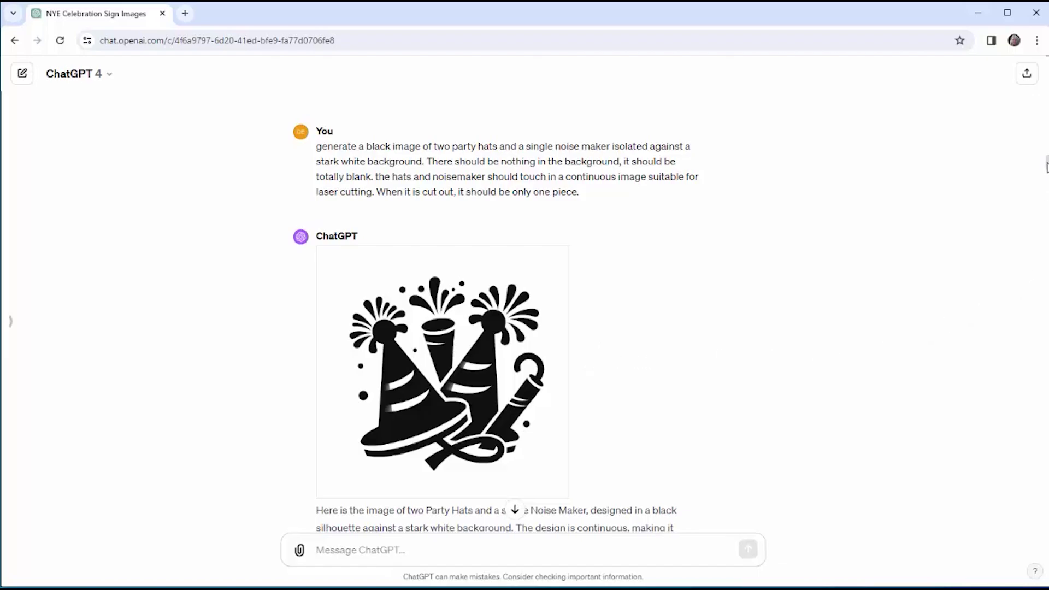
pyautogui.scroll(-10, 543, 197)
pyautogui.scroll(-8, 585, 141)
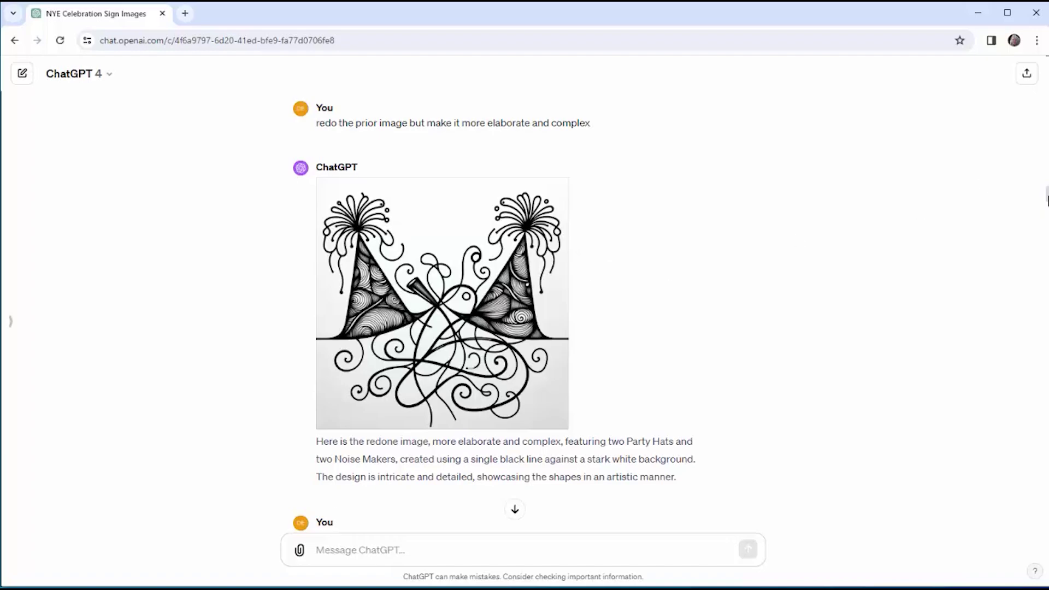
pyautogui.scroll(-15, 547, 171)
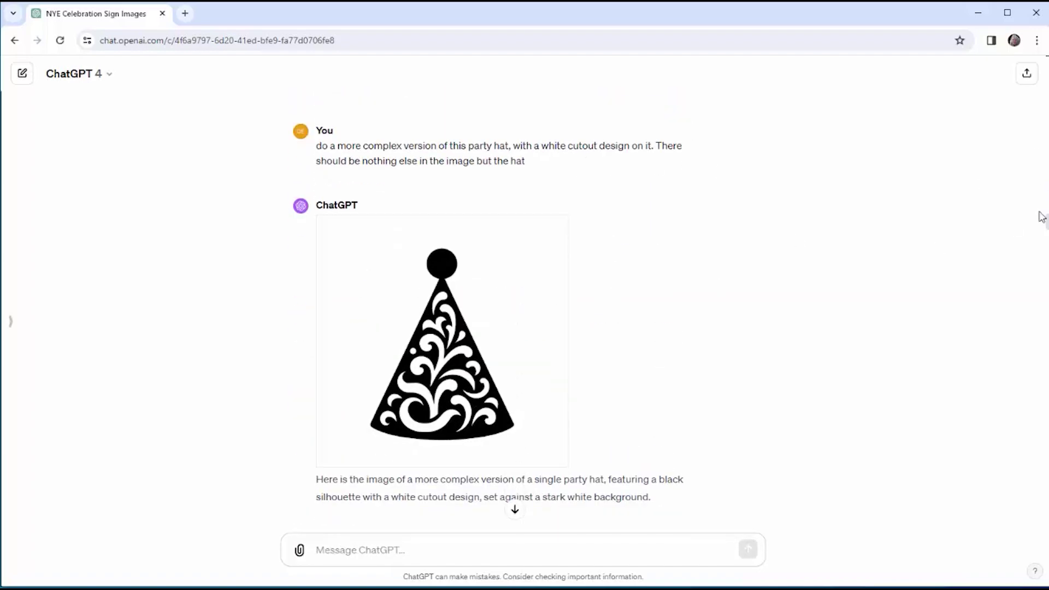
pyautogui.scroll(-20, 1042, 216)
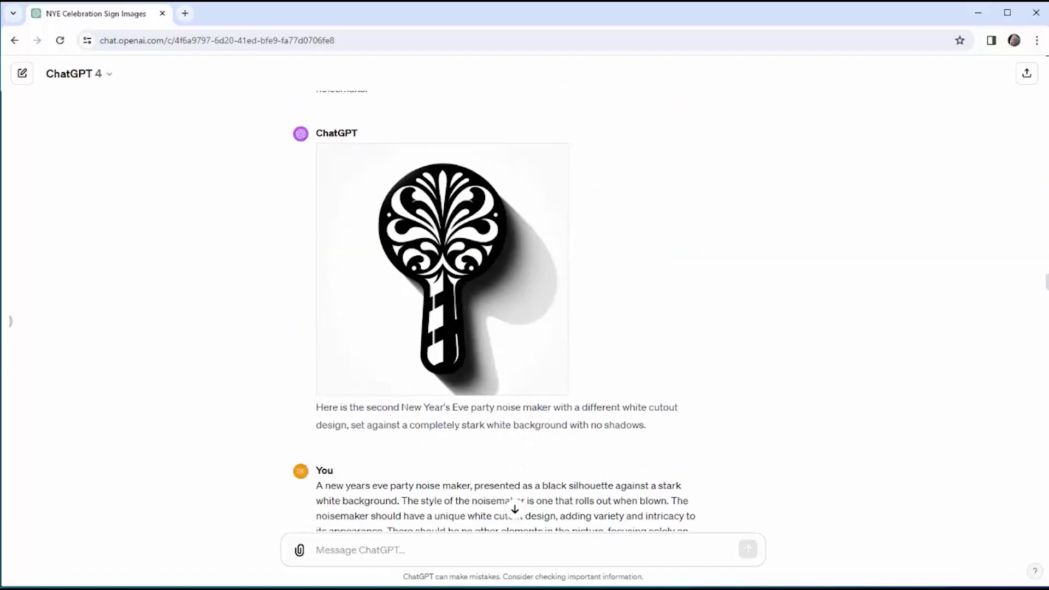
pyautogui.scroll(2, 522, 344)
pyautogui.scroll(-15, 522, 344)
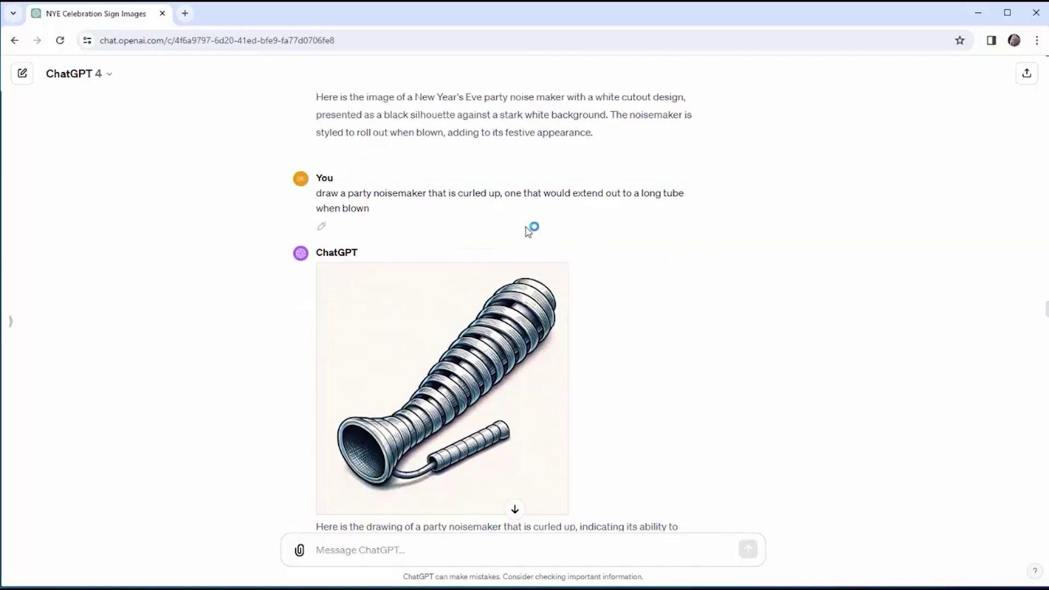
pyautogui.scroll(-10, 1046, 331)
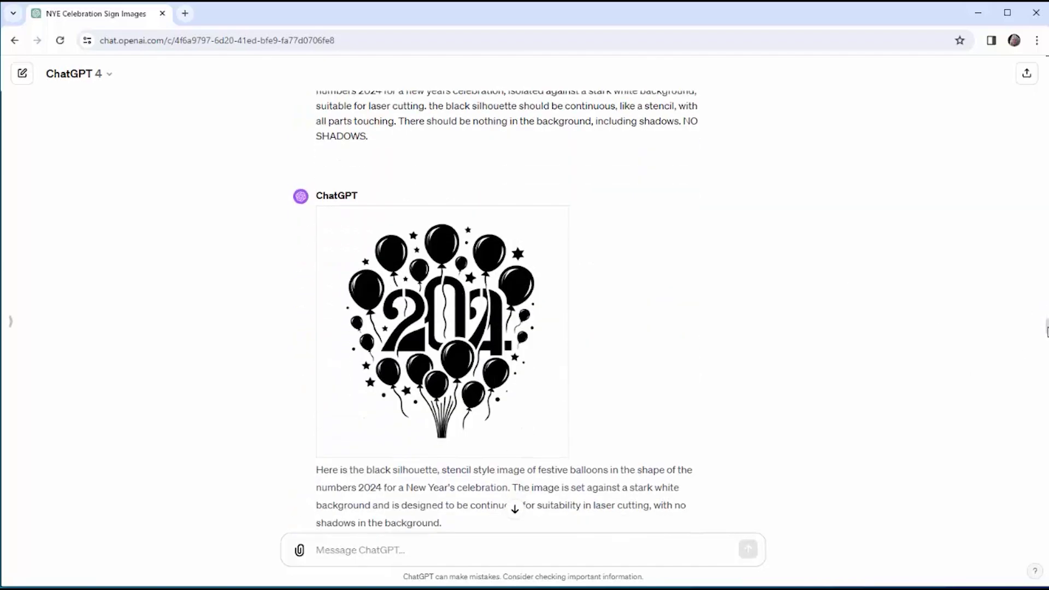
# Settle on the bottle-and-two-glasses image, then move over to Illustrator's blank document
pyautogui.scroll(4, 1046, 330)
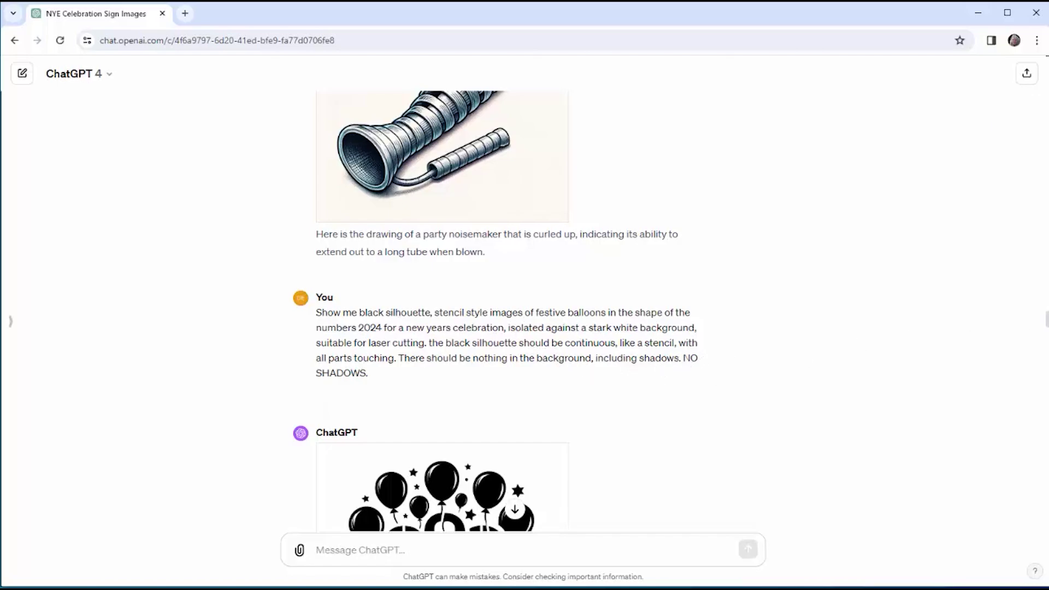
pyautogui.scroll(-5, 967, 344)
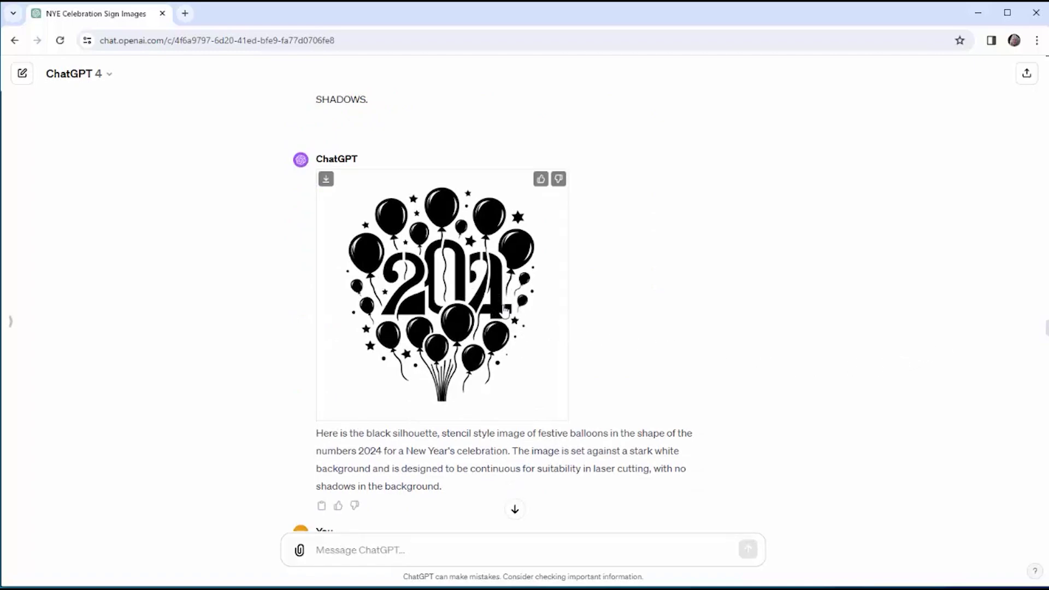
pyautogui.scroll(-4, 1046, 335)
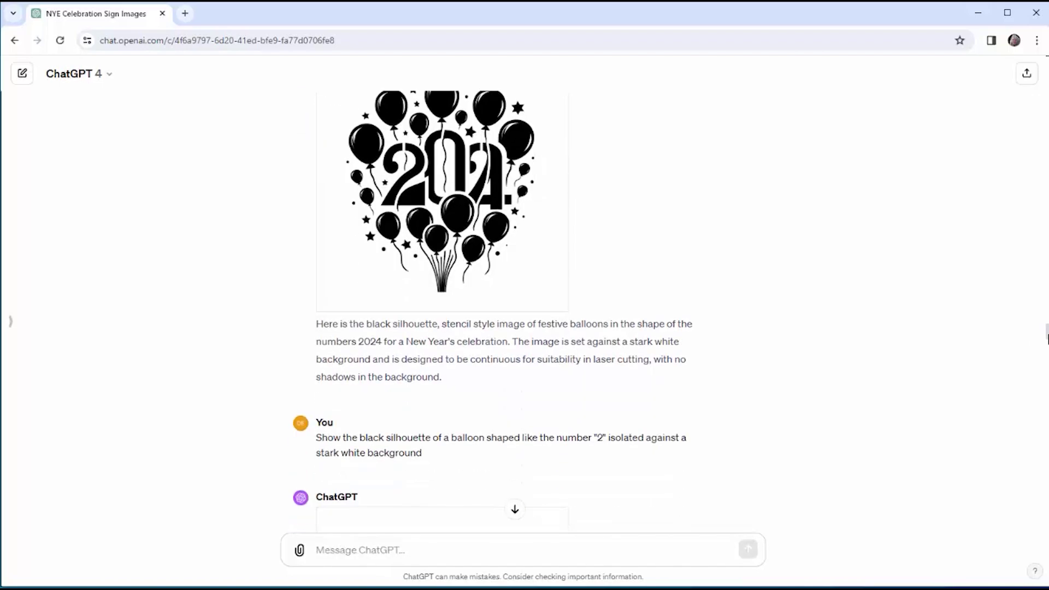
pyautogui.scroll(-3, 1047, 335)
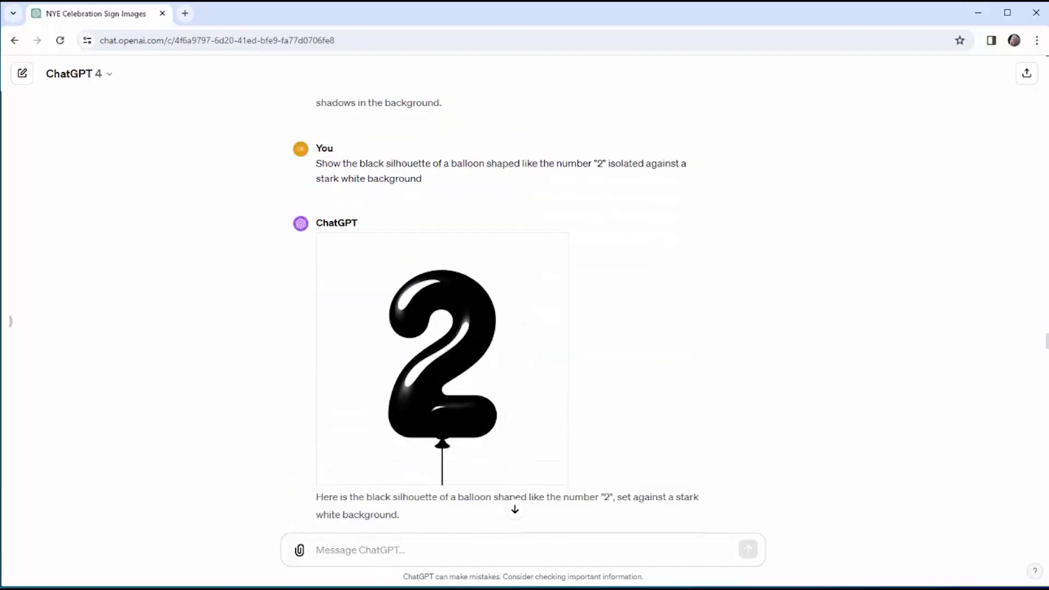
pyautogui.moveTo(556, 322)
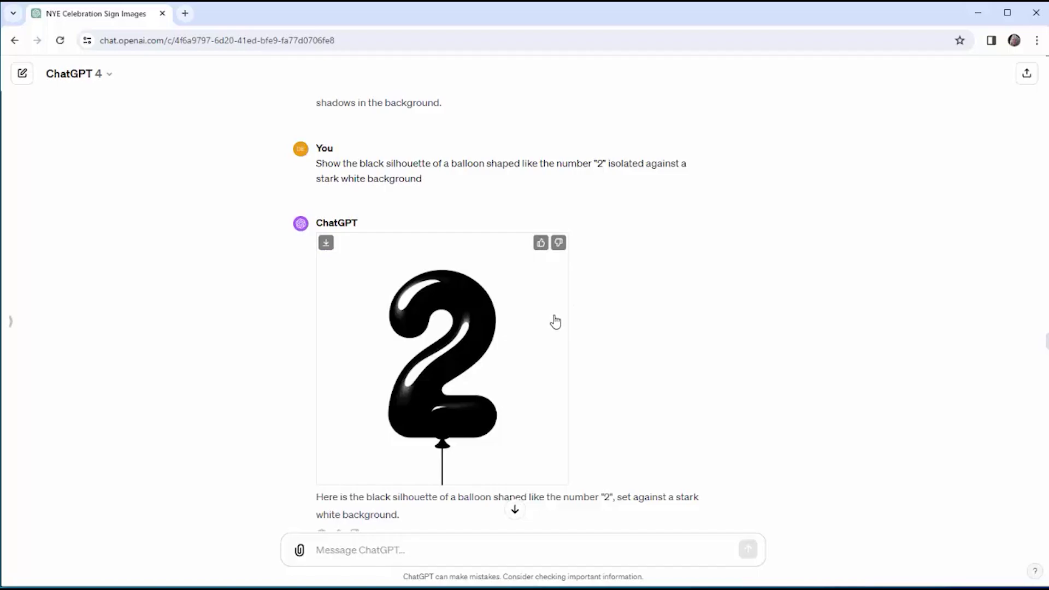
pyautogui.scroll(-4, 1047, 343)
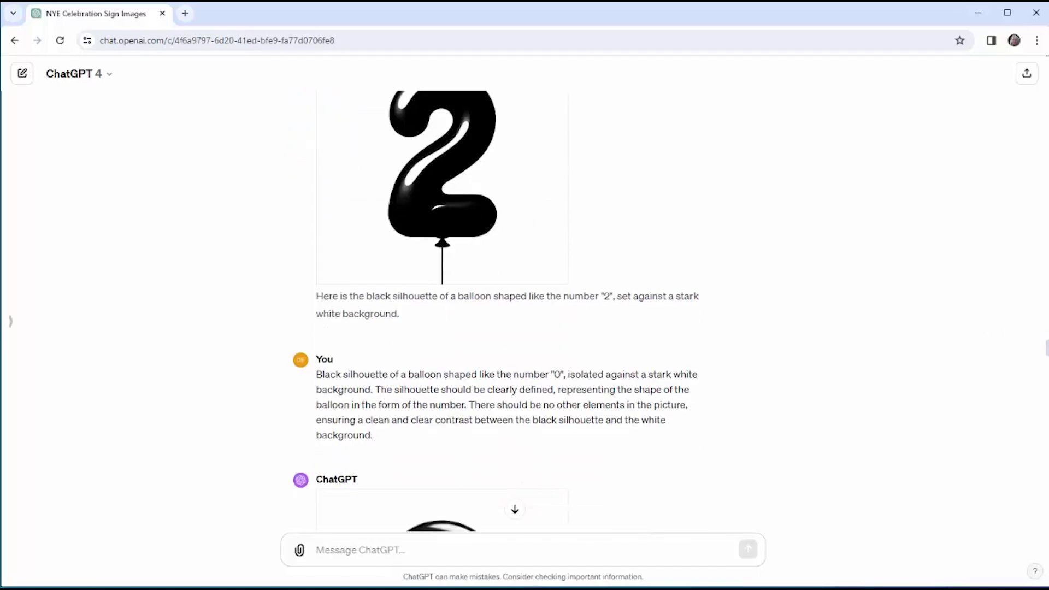
pyautogui.scroll(-3, 496, 312)
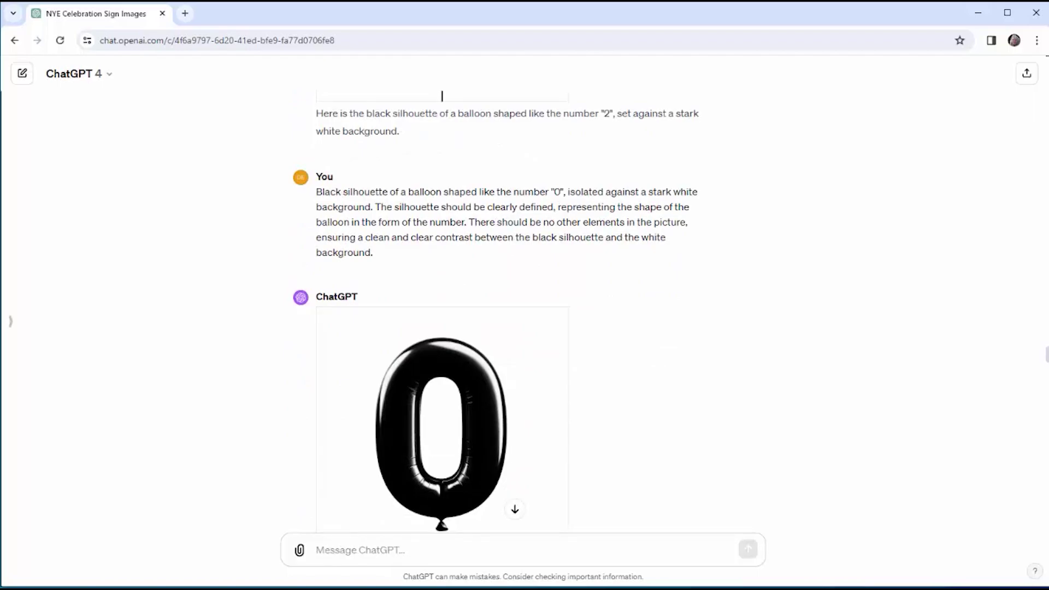
pyautogui.scroll(-1, 442, 95)
pyautogui.scroll(-6, 495, 312)
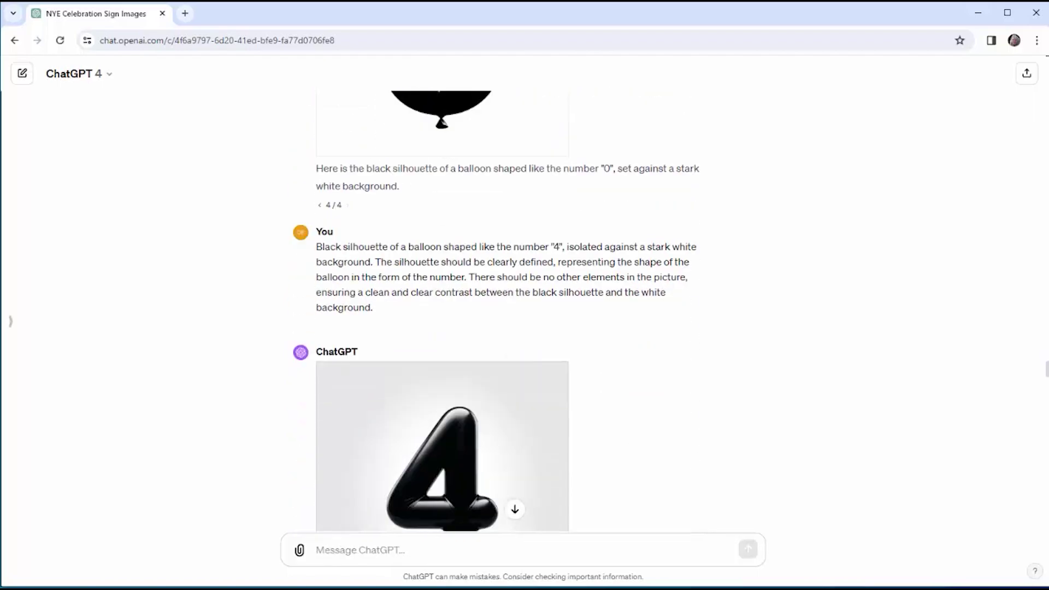
pyautogui.scroll(-3, 495, 311)
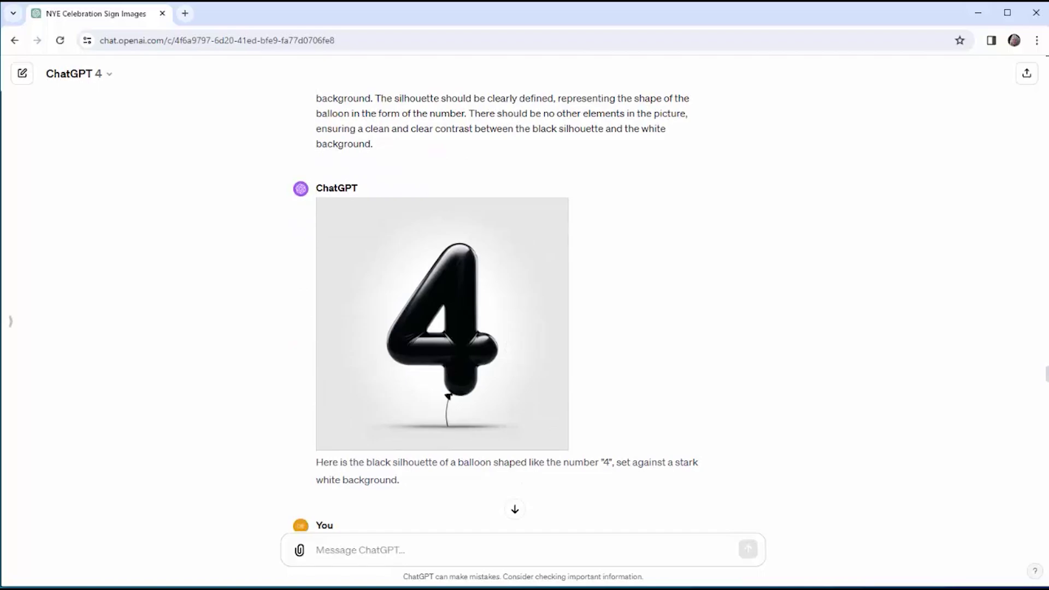
pyautogui.scroll(-6, 495, 311)
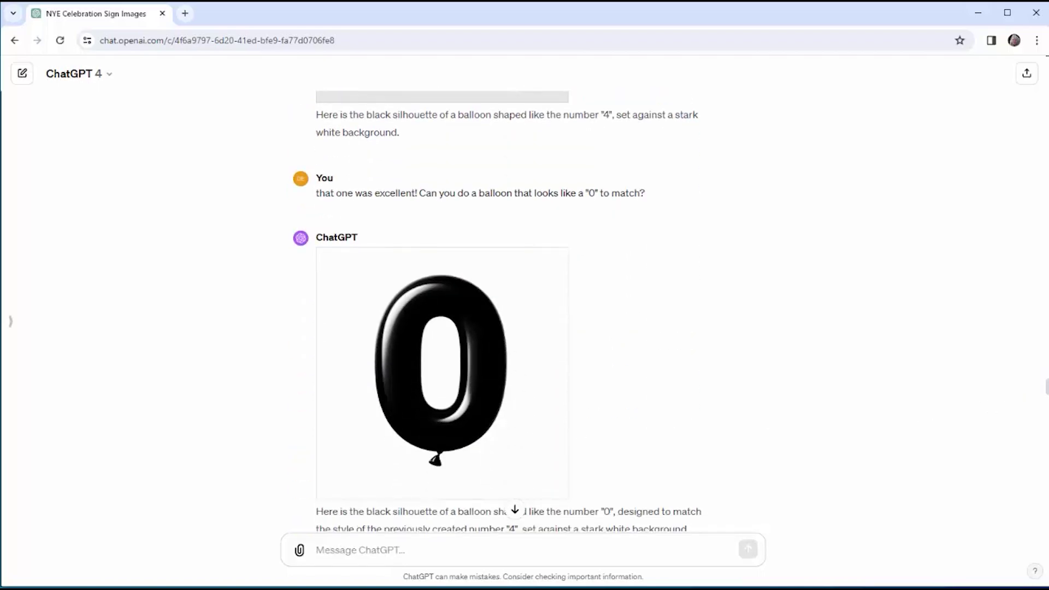
pyautogui.scroll(-6, 1046, 387)
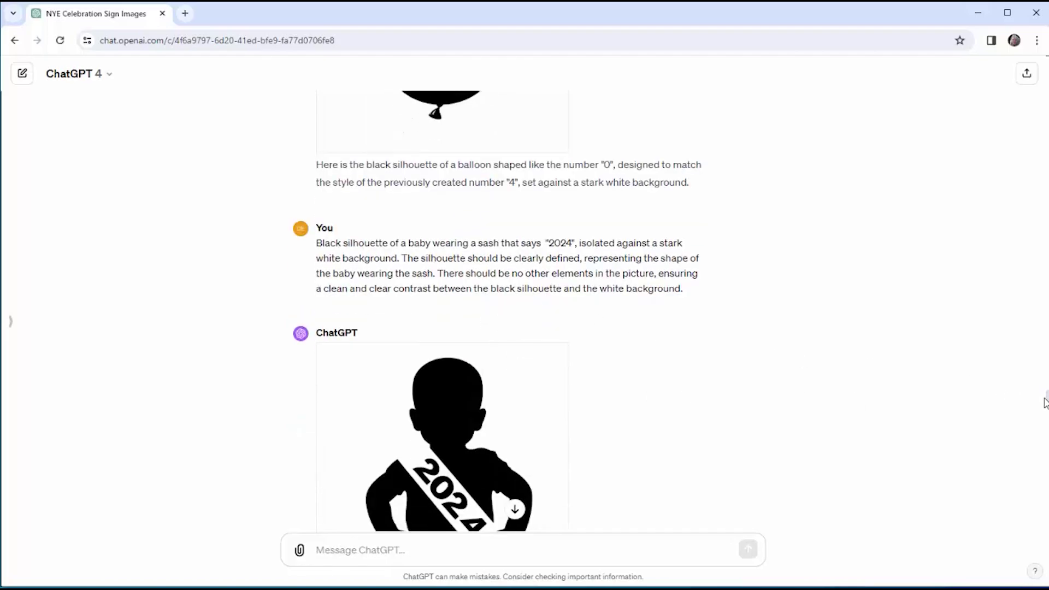
pyautogui.scroll(-3, 1046, 402)
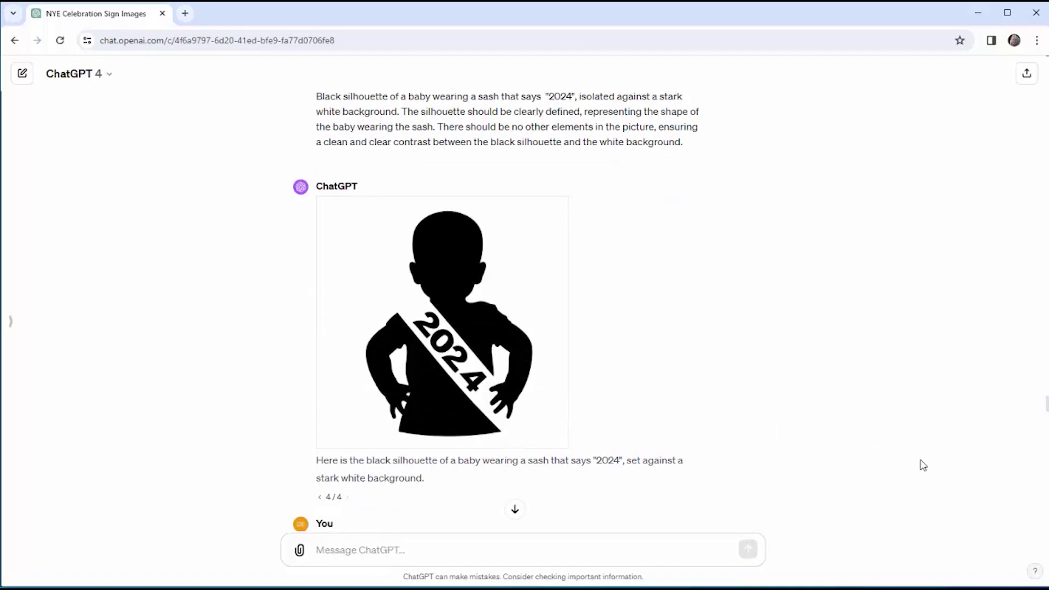
pyautogui.scroll(-8, 1046, 410)
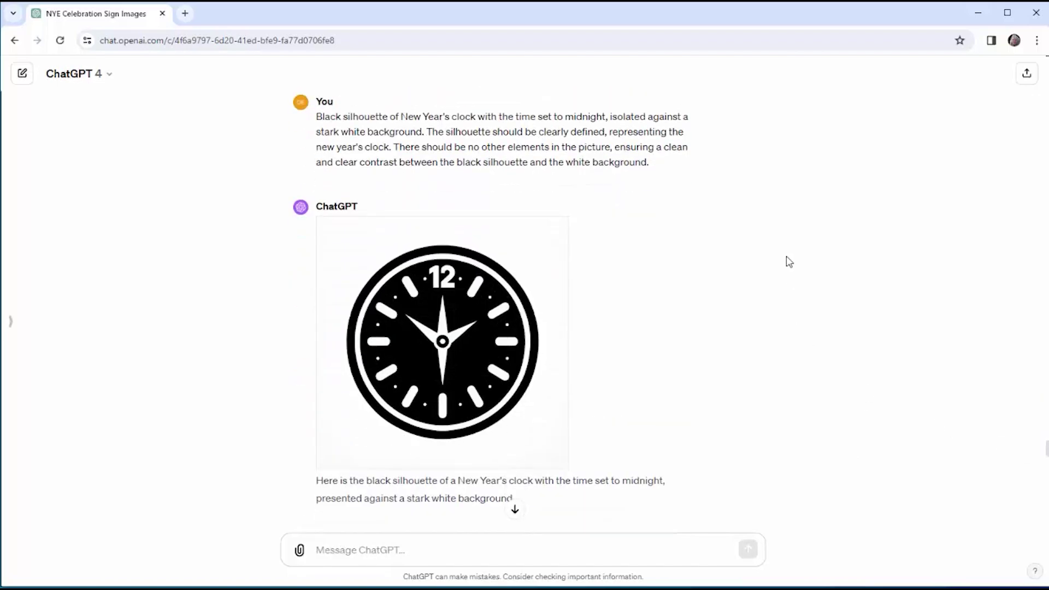
pyautogui.scroll(-7, 1046, 464)
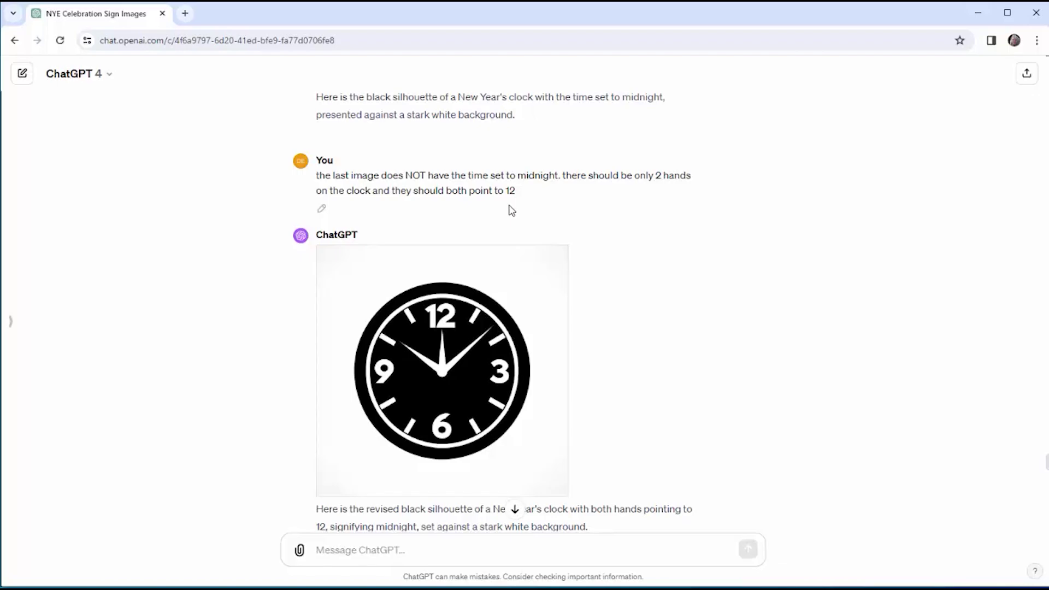
pyautogui.scroll(-3, 998, 468)
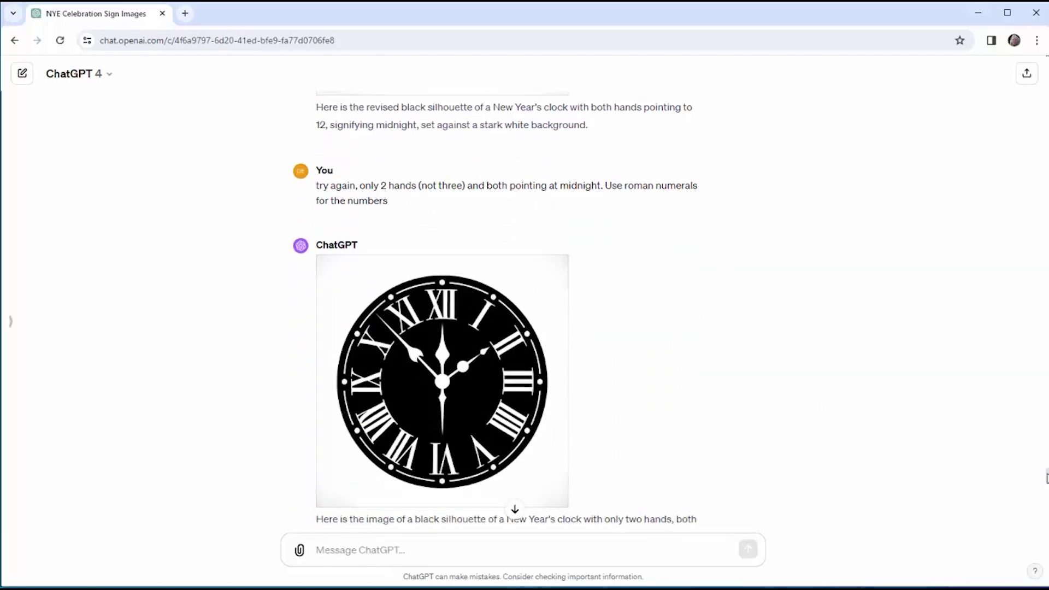
pyautogui.scroll(-9, 1047, 478)
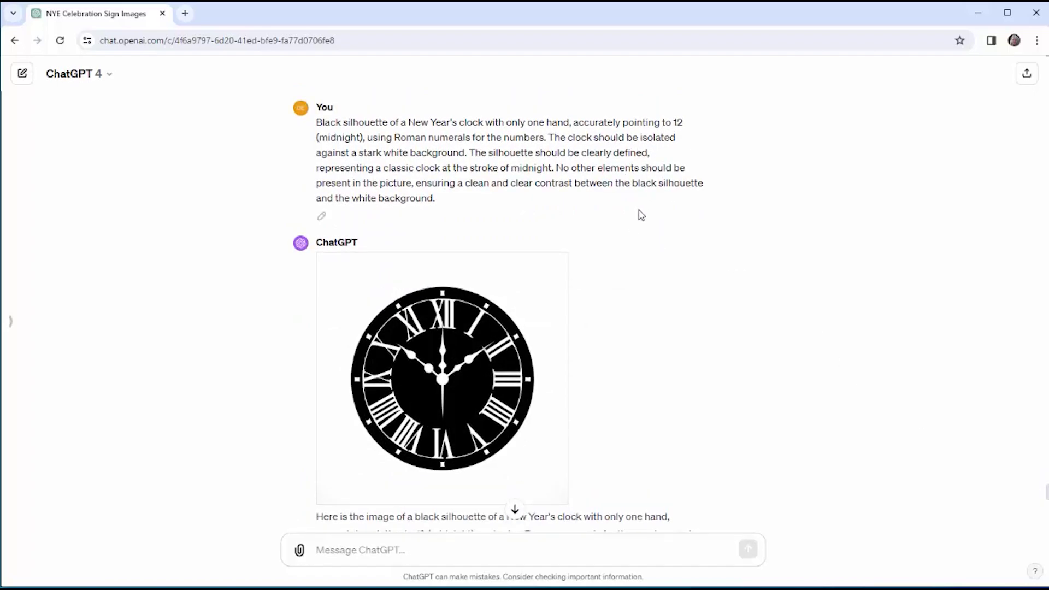
pyautogui.scroll(-9, 525, 301)
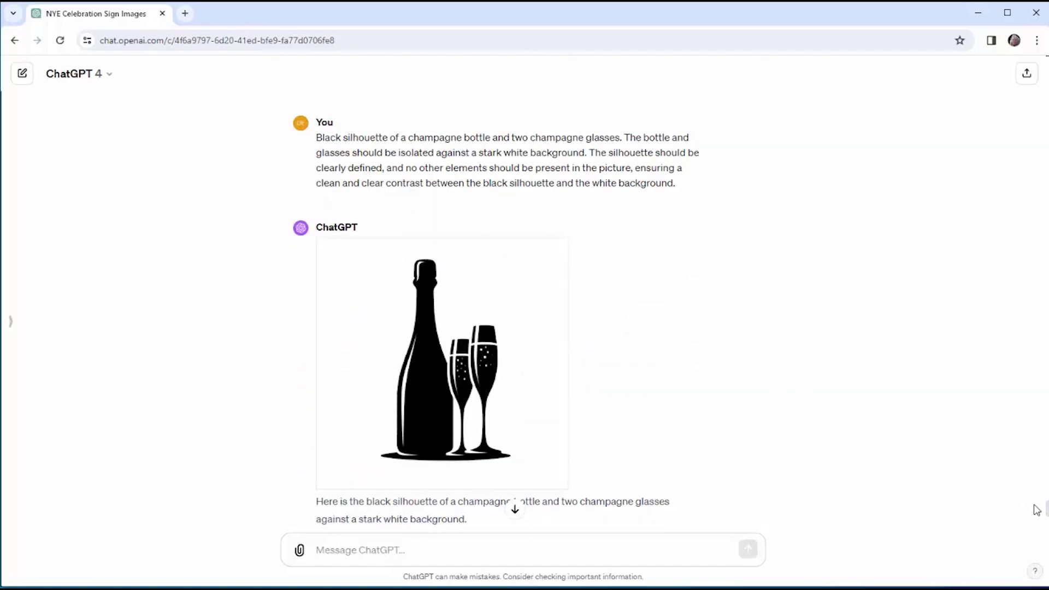
pyautogui.scroll(-7, 524, 301)
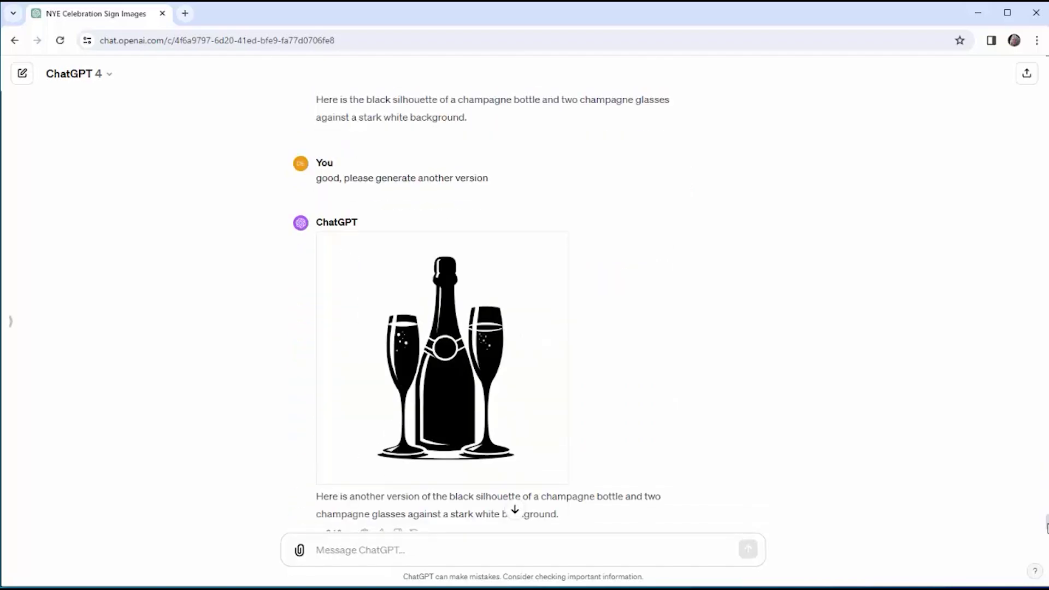
pyautogui.scroll(-1, 480, 306)
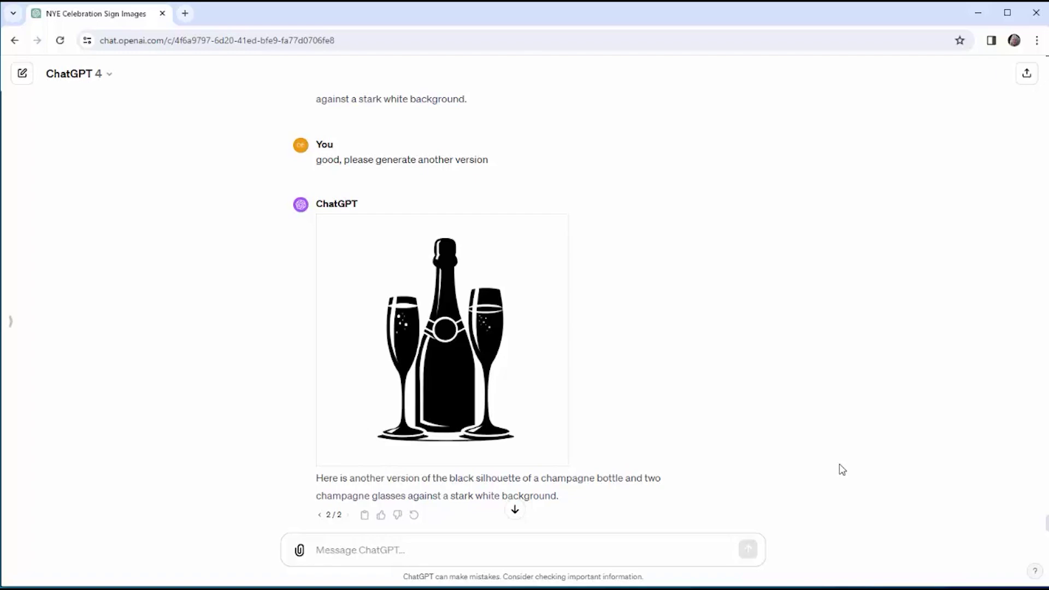
pyautogui.scroll(-1, 1046, 526)
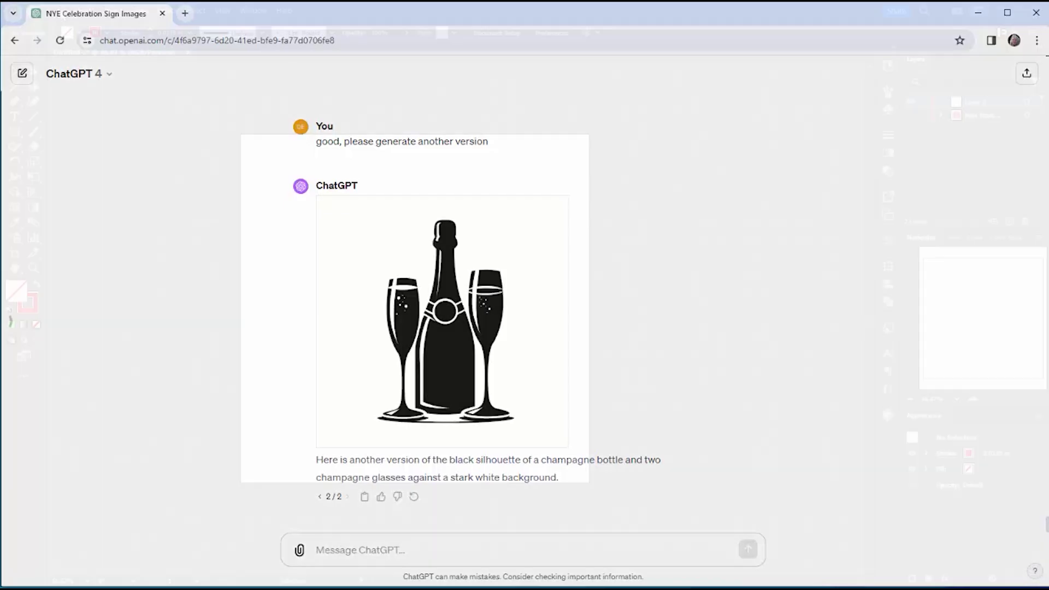
pyautogui.click(63, 10)
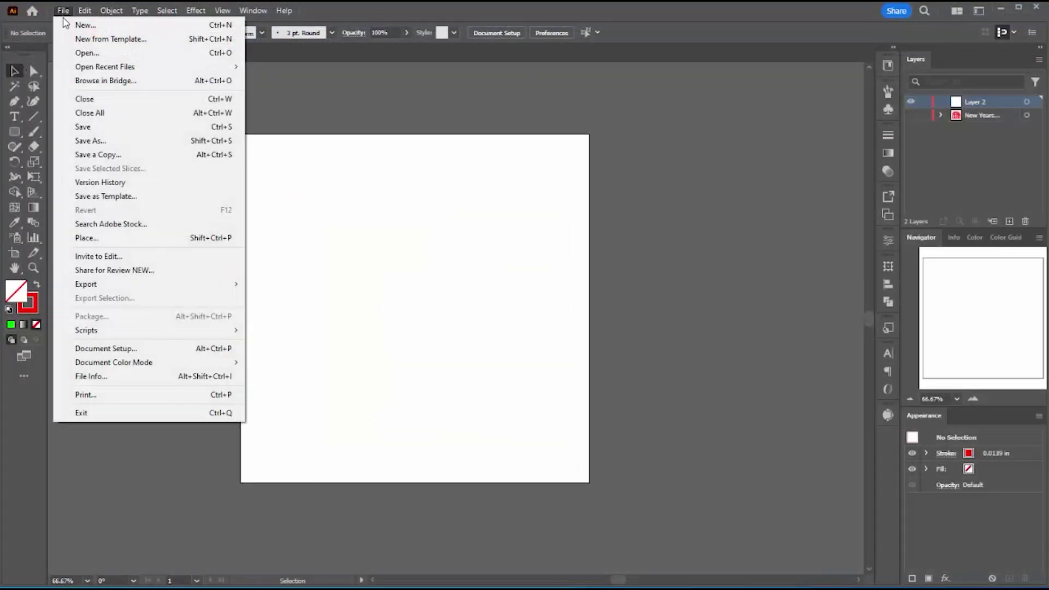
# Place the DALL-E champagne bottle and glasses image, sized large across the artboard
pyautogui.click(87, 238)
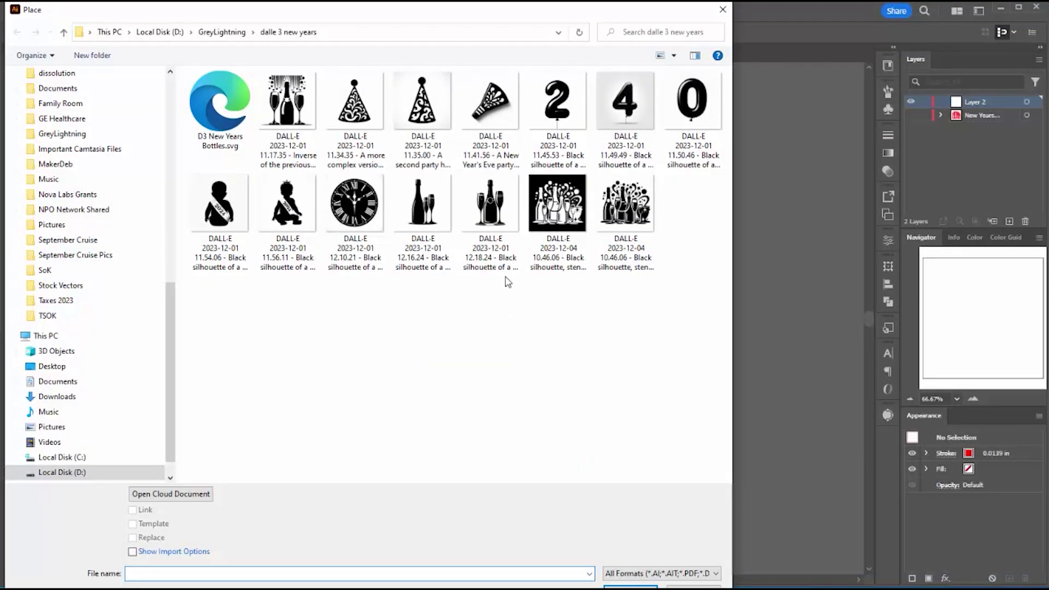
pyautogui.click(490, 216)
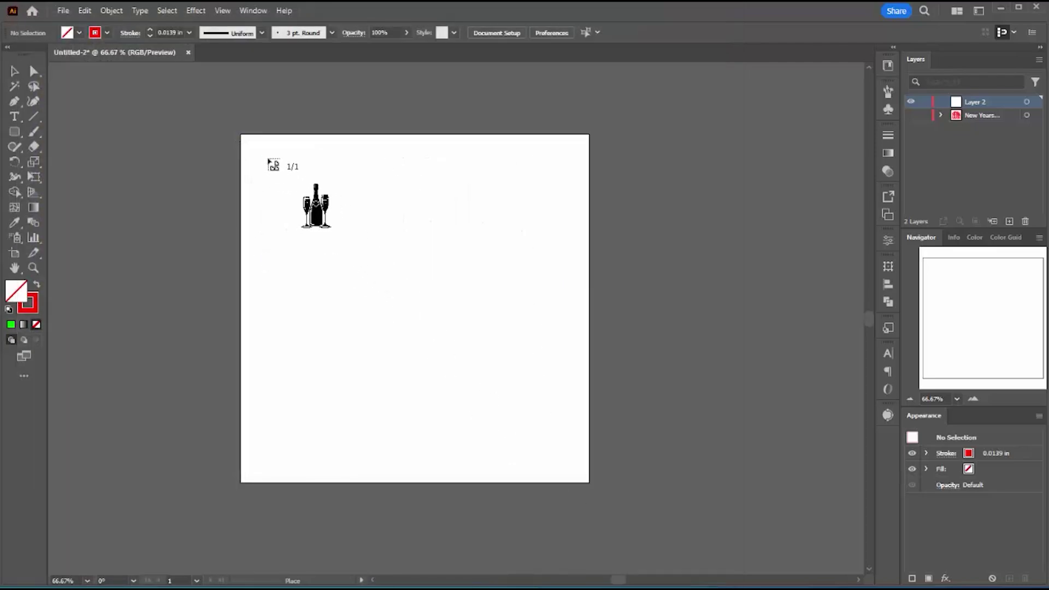
pyautogui.moveTo(267, 157); pyautogui.dragTo(585, 444)
# Add Layer 3, hide Layer 2, and draw a 5.03 in rounded square on the artboard
pyautogui.click(993, 114)
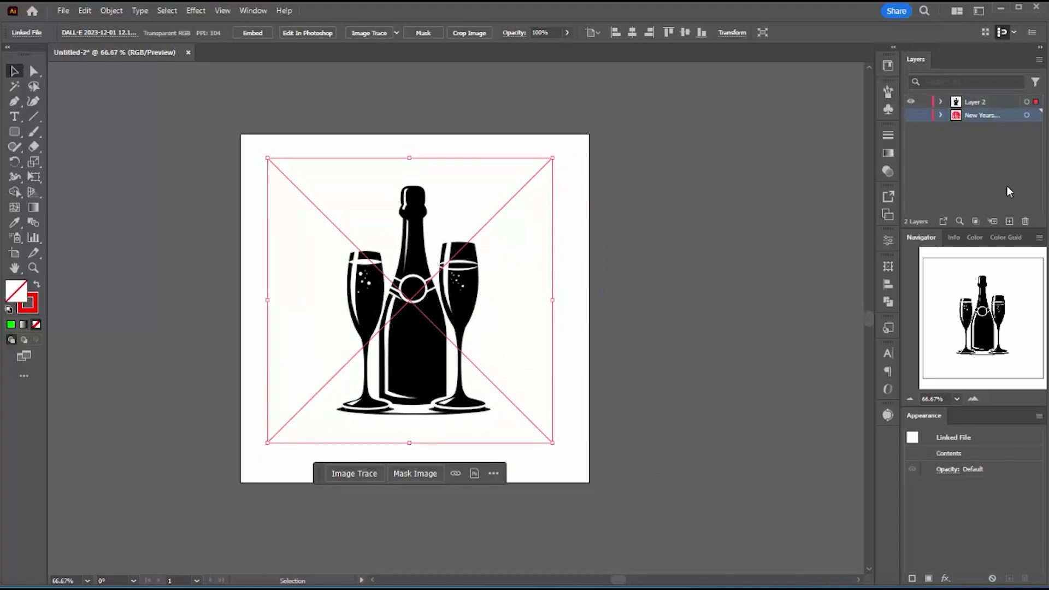
pyautogui.click(1009, 221)
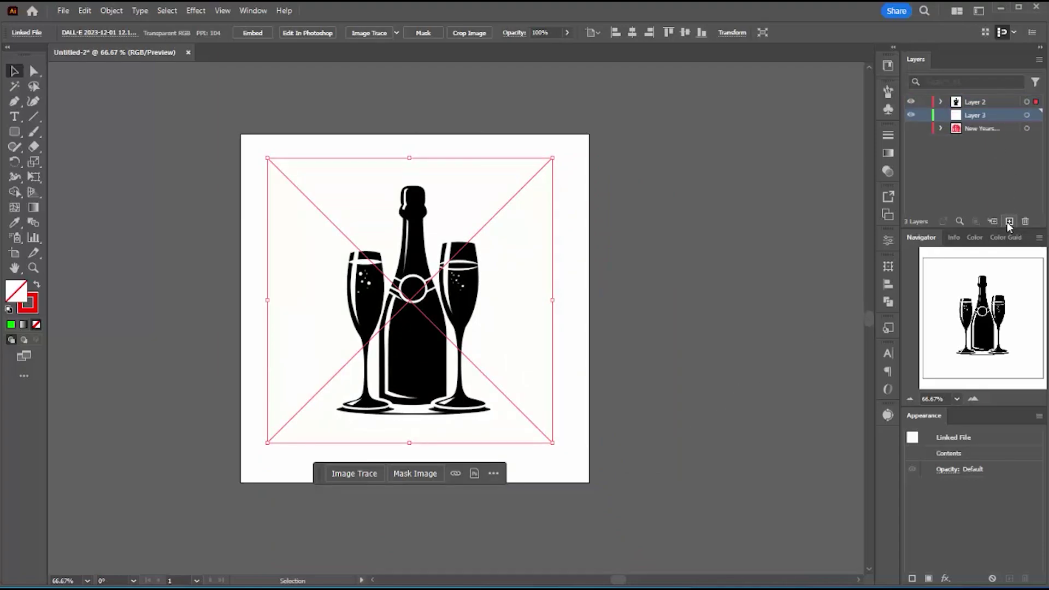
pyautogui.click(911, 102)
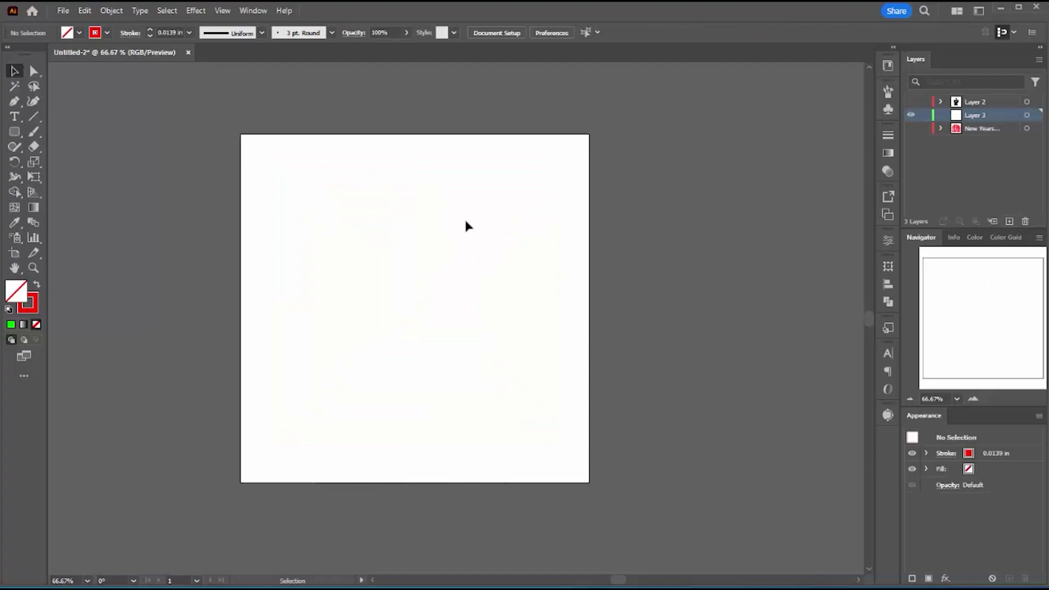
pyautogui.click(15, 132)
pyautogui.moveTo(272, 161); pyautogui.dragTo(558, 471)
pyautogui.click(15, 71)
pyautogui.moveTo(425, 307); pyautogui.dragTo(413, 311)
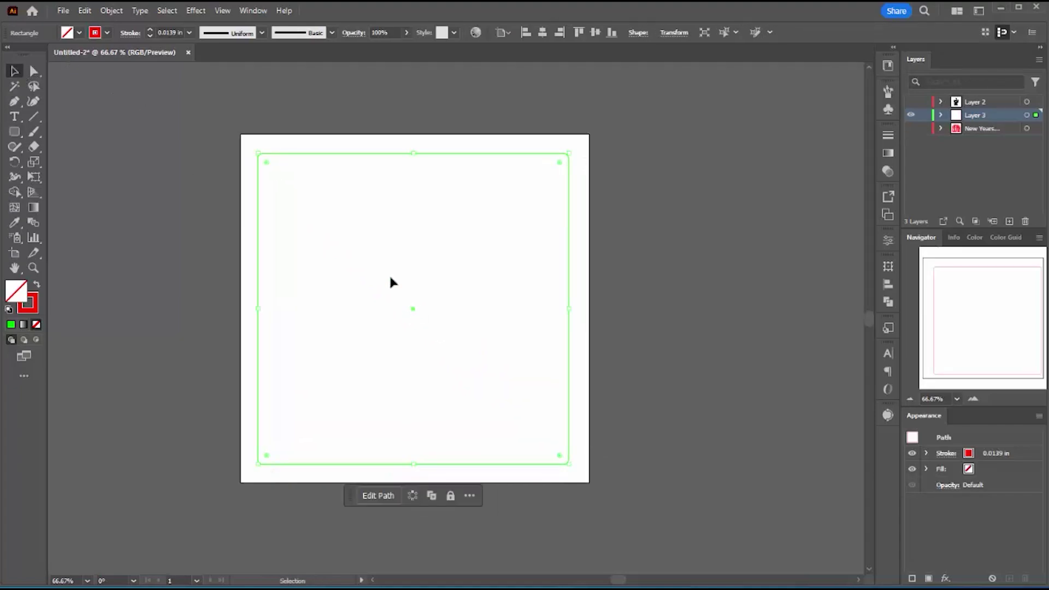
# Fill the square bright green, show both layers again, and select the frame and champagne art
pyautogui.click(80, 32)
pyautogui.click(61, 53)
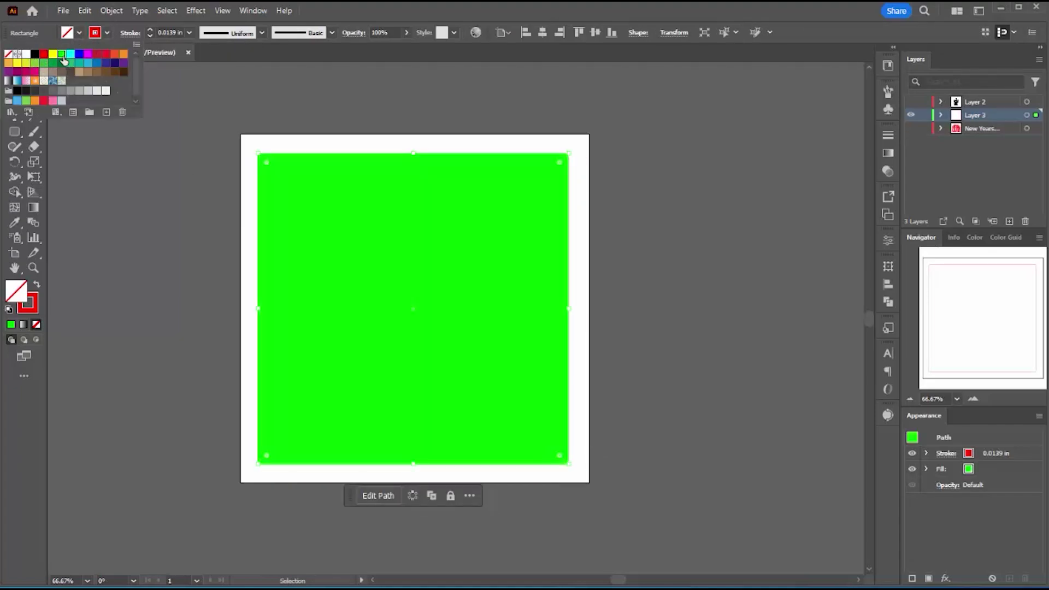
pyautogui.click(911, 102)
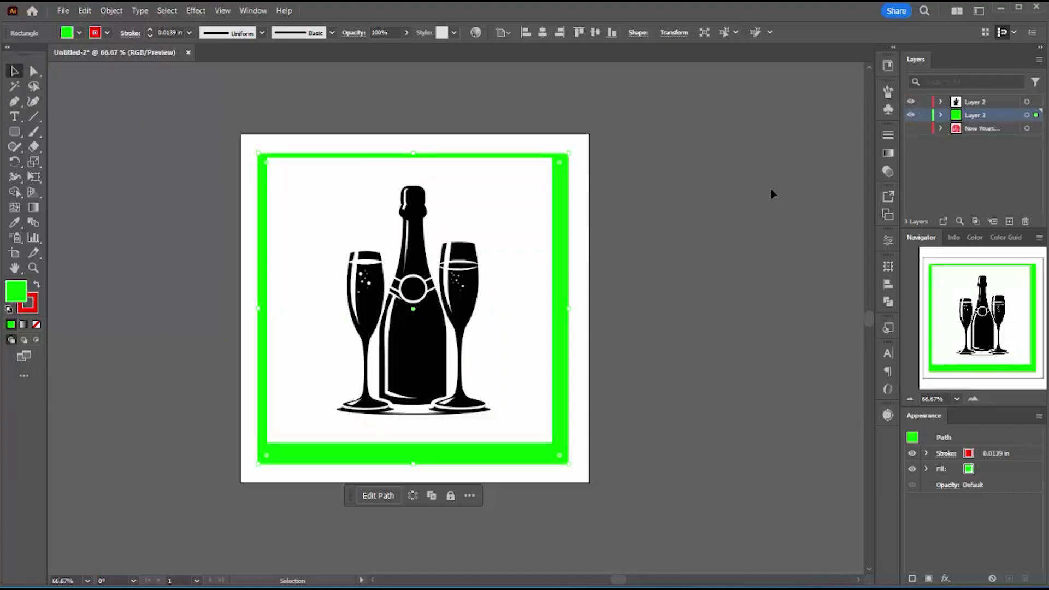
pyautogui.click(911, 115)
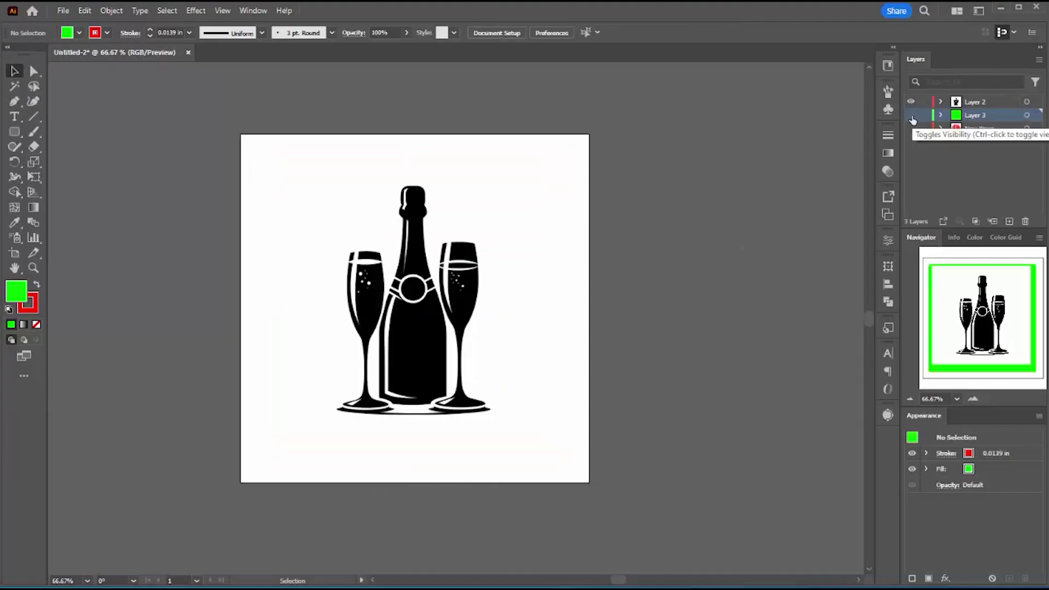
pyautogui.click(910, 102)
pyautogui.click(910, 102)
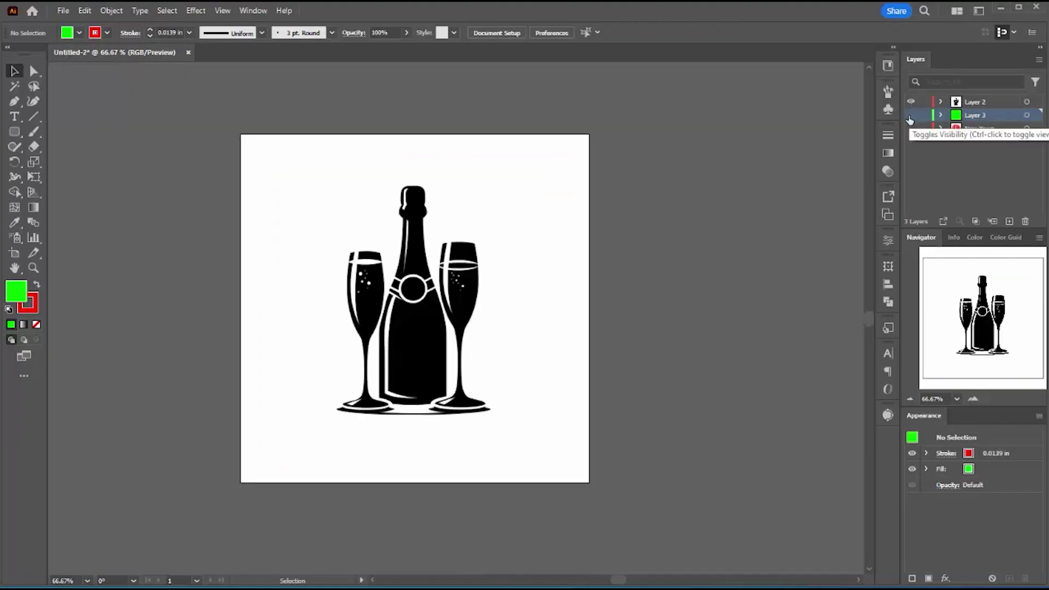
pyautogui.click(911, 116)
pyautogui.moveTo(250, 147); pyautogui.dragTo(589, 484)
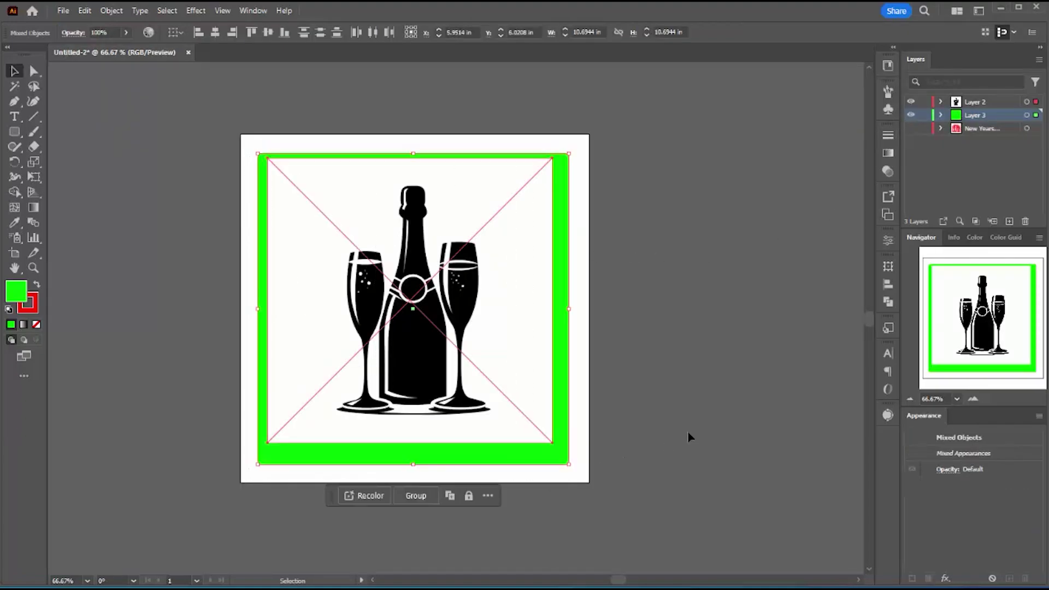
# Align the green frame with the champagne art, then select only the placed image
pyautogui.click(888, 284)
pyautogui.click(840, 295)
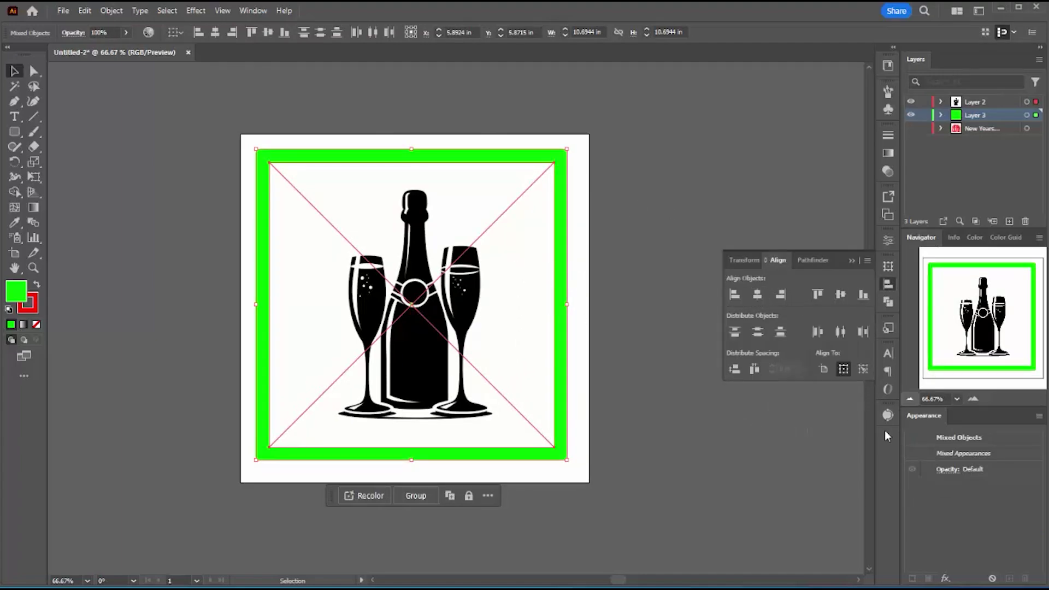
pyautogui.click(887, 414)
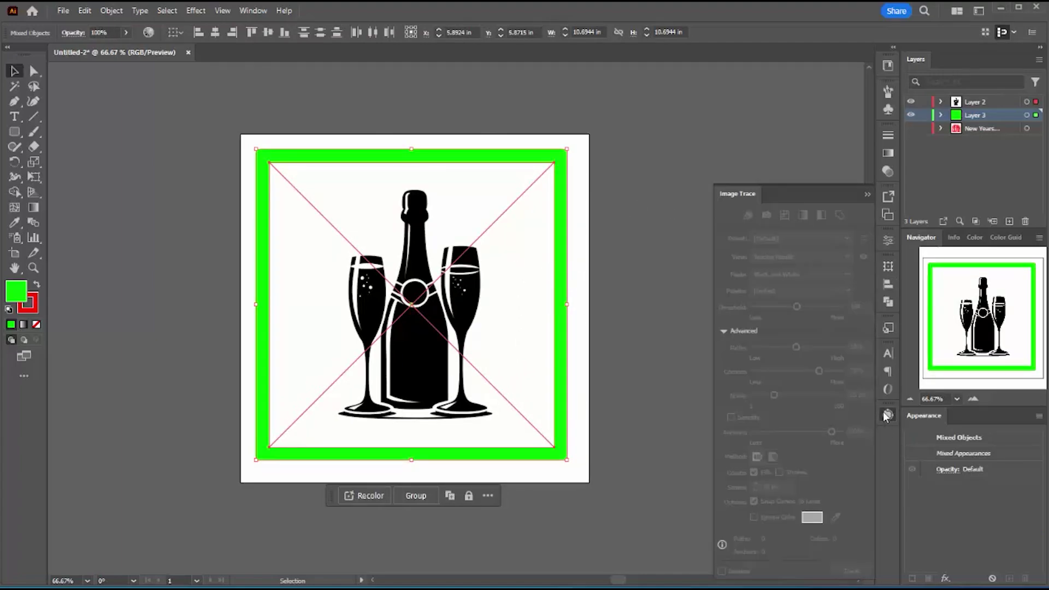
pyautogui.click(631, 332)
pyautogui.click(553, 334)
# Trace the image ignoring white, view it as Tracing Result with Outlines, and expand it
pyautogui.click(753, 517)
pyautogui.click(845, 255)
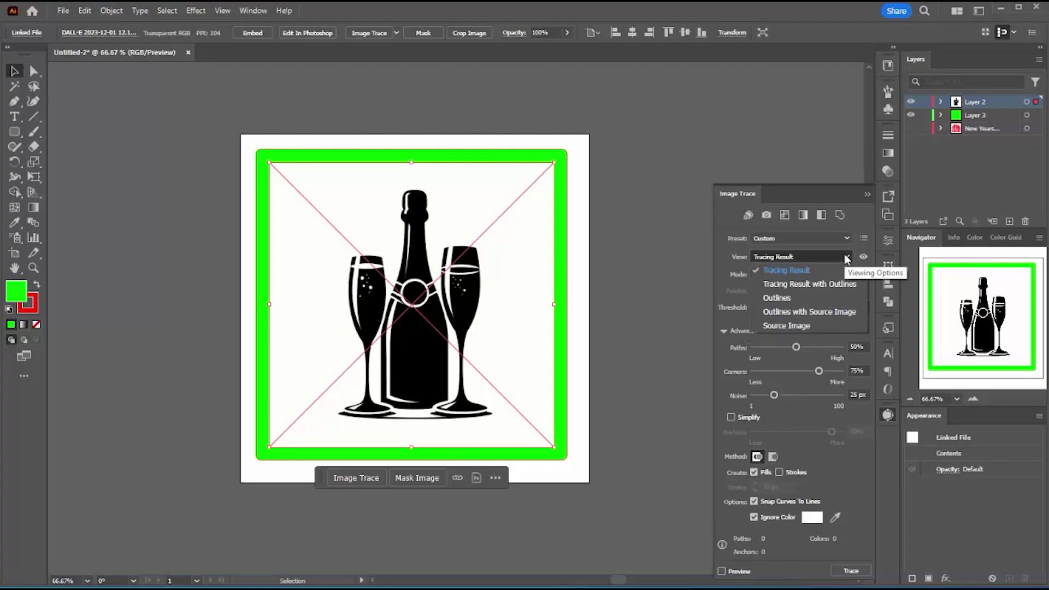
pyautogui.click(823, 283)
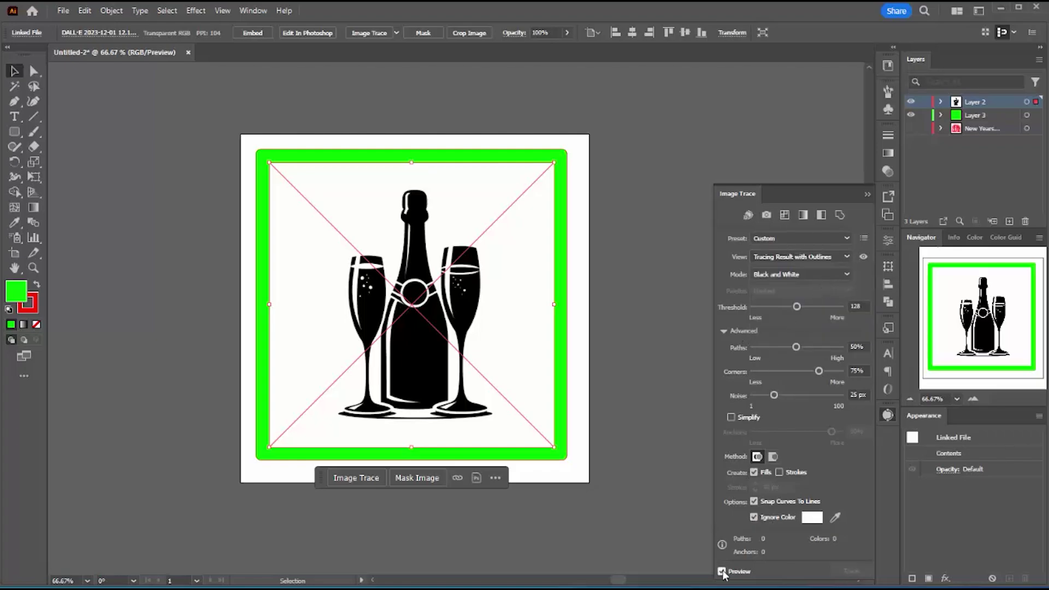
pyautogui.click(846, 255)
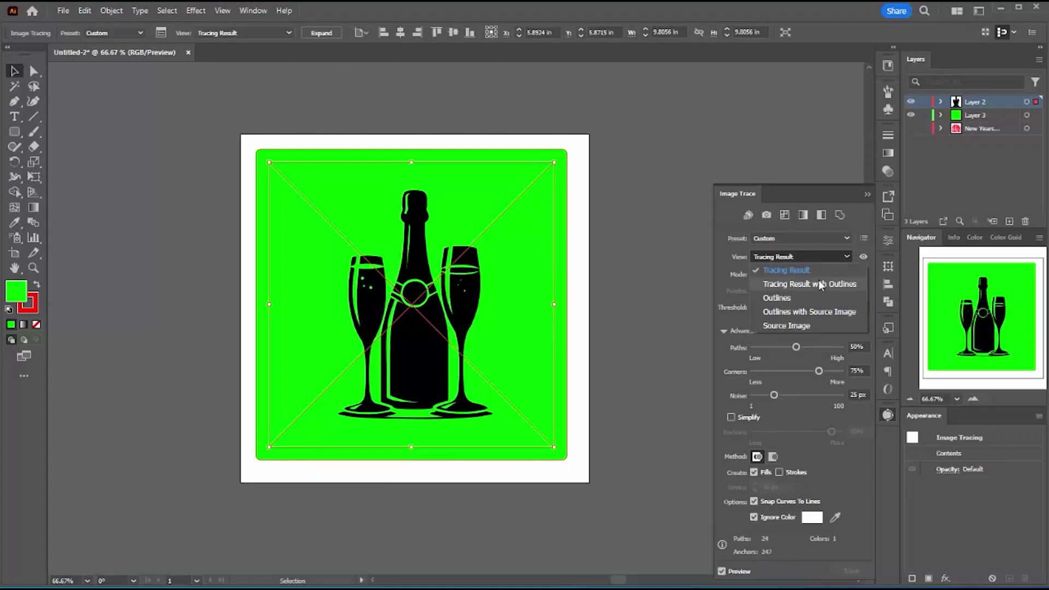
pyautogui.click(819, 284)
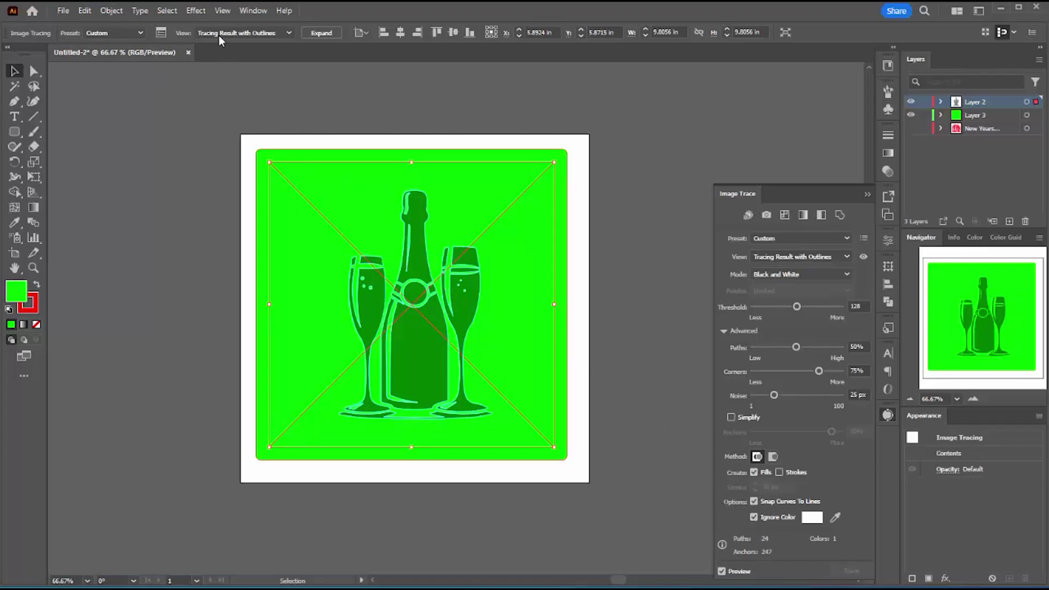
pyautogui.click(321, 33)
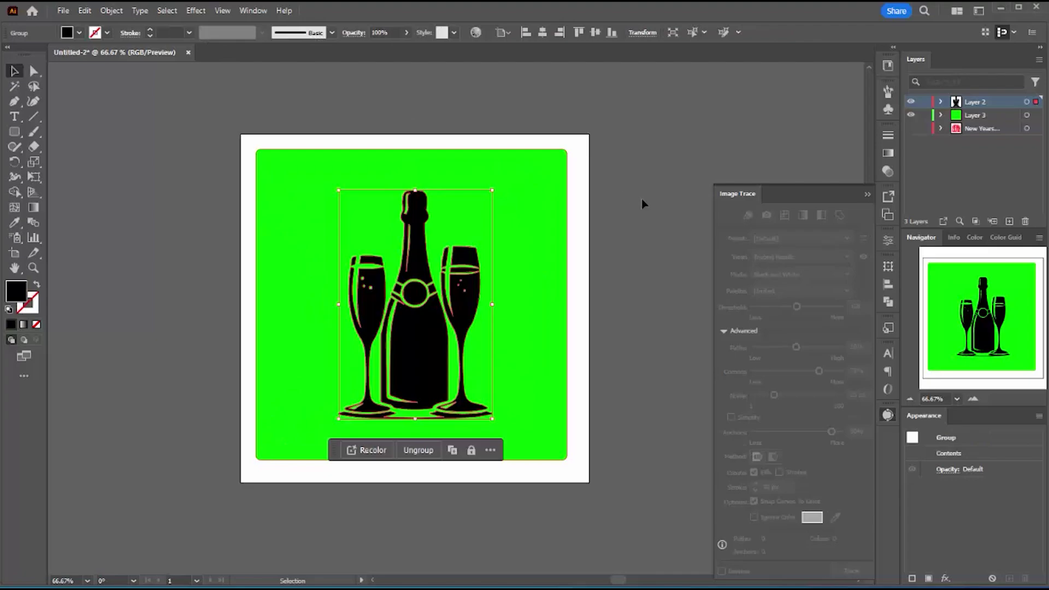
# Scale up the silhouette and subtract it from the green square with Pathfinder Minus Front
pyautogui.moveTo(491, 190); pyautogui.dragTo(511, 164)
pyautogui.moveTo(334, 421); pyautogui.dragTo(294, 444)
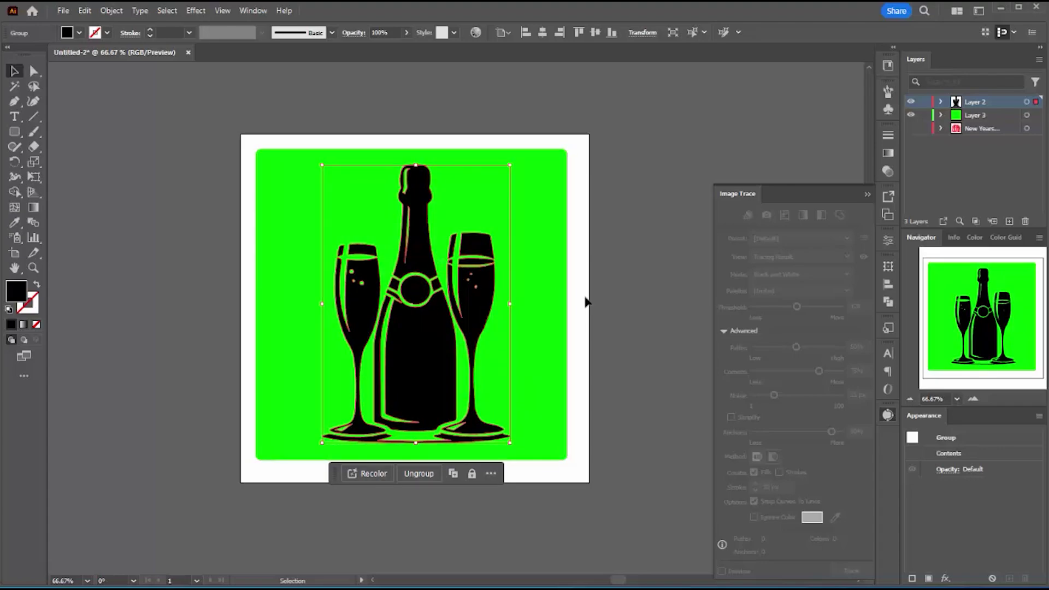
pyautogui.keyDown('shift'); pyautogui.click(1027, 116); pyautogui.keyUp('shift')
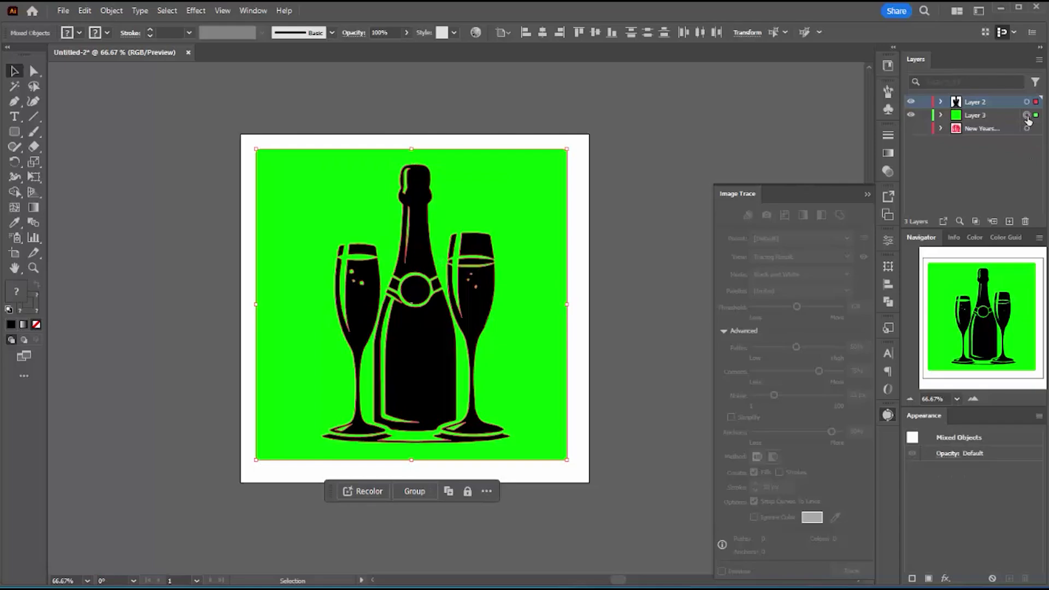
pyautogui.click(862, 191)
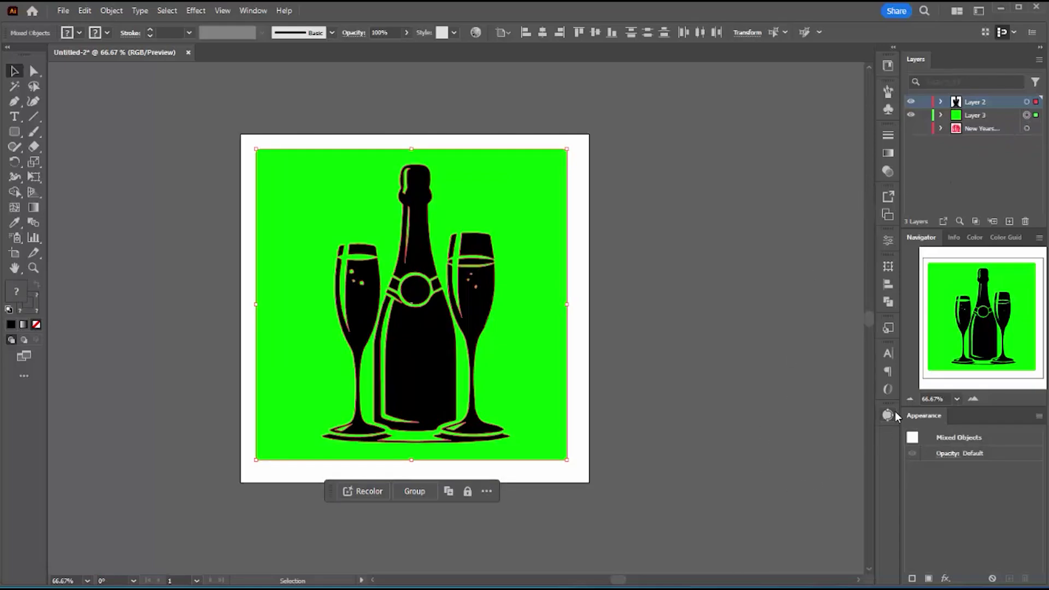
pyautogui.click(888, 302)
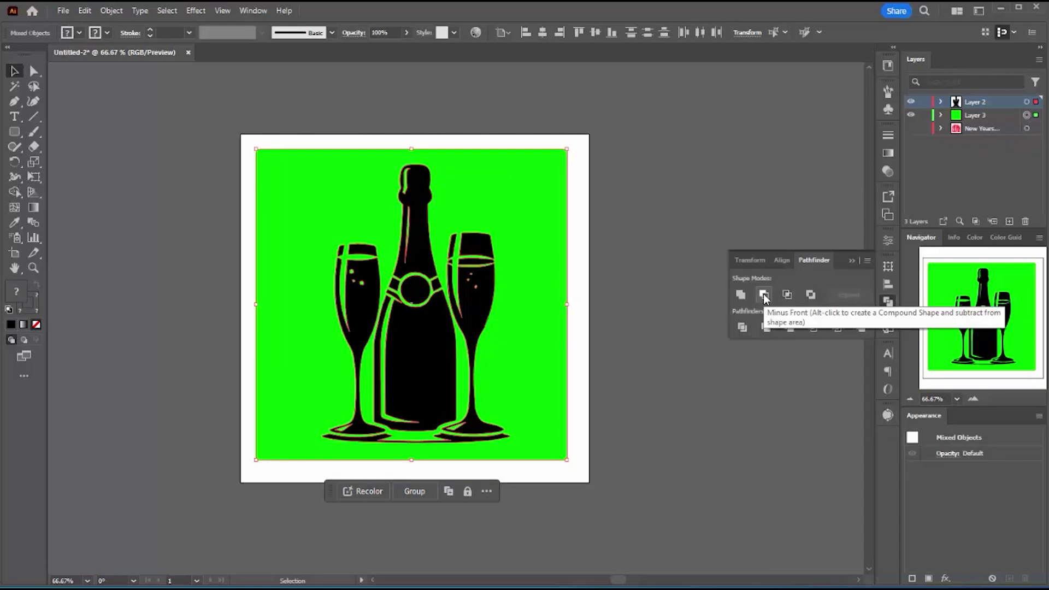
pyautogui.click(764, 295)
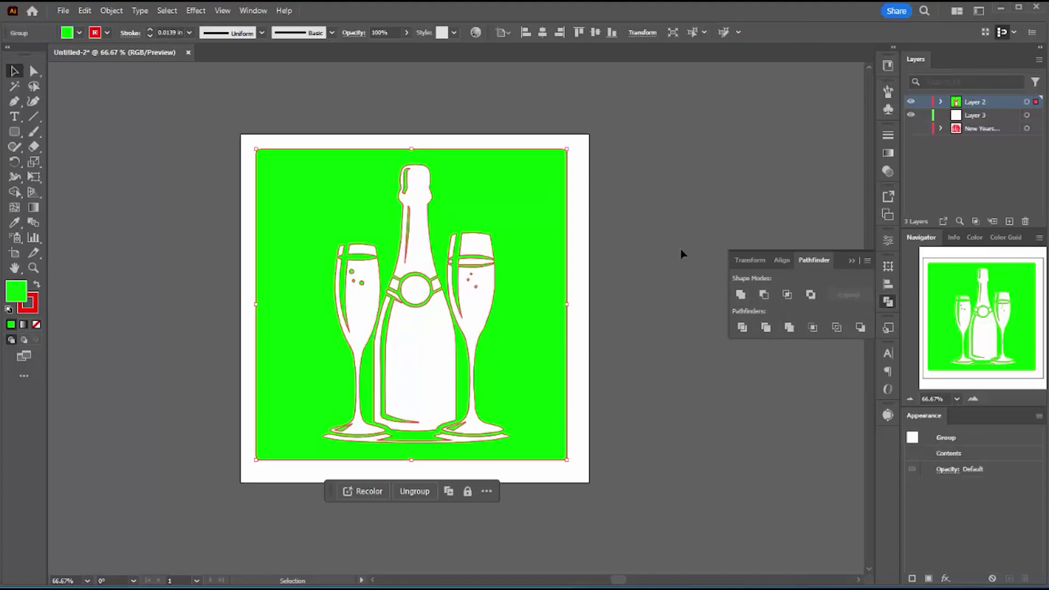
# Delete the empty Layer 3 and make Layer 2 the active layer
pyautogui.click(935, 115)
pyautogui.click(1024, 221)
pyautogui.click(977, 102)
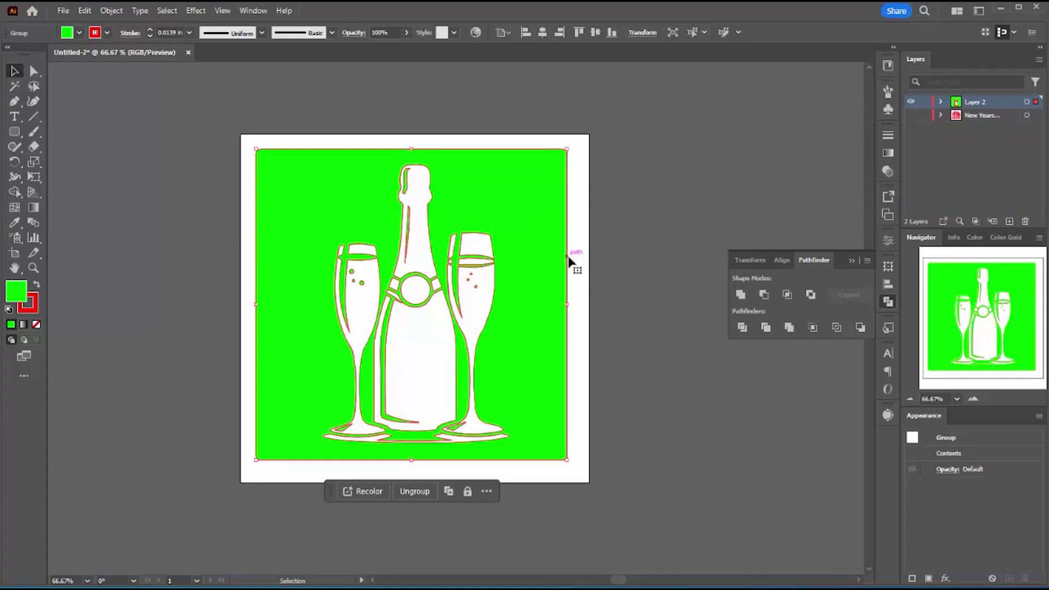
# Ungroup the cut-out artwork, then select all of it and group it together
pyautogui.rightClick(548, 258)
pyautogui.click(572, 423)
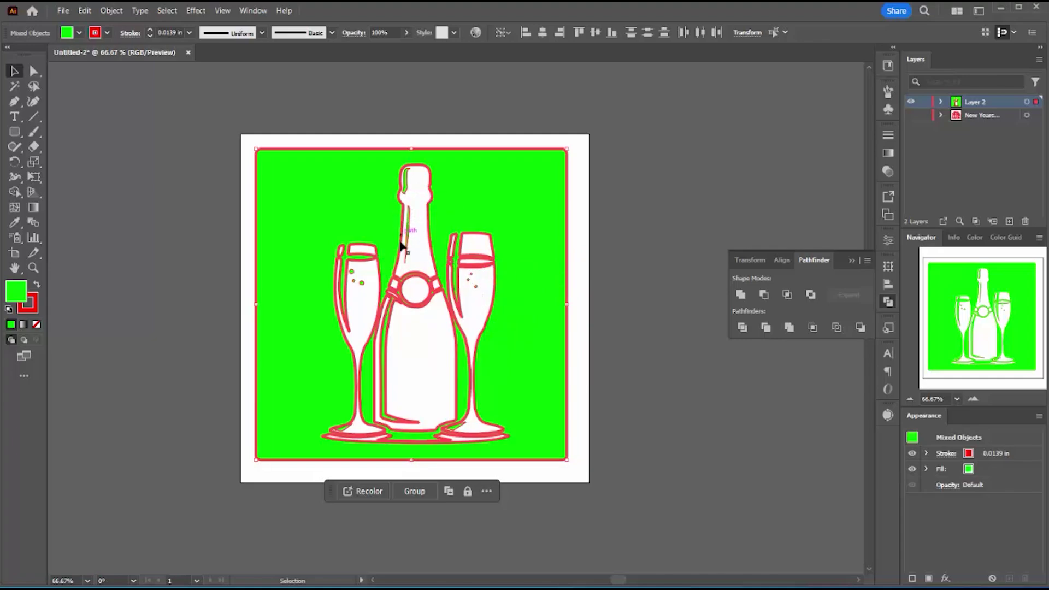
pyautogui.click(626, 279)
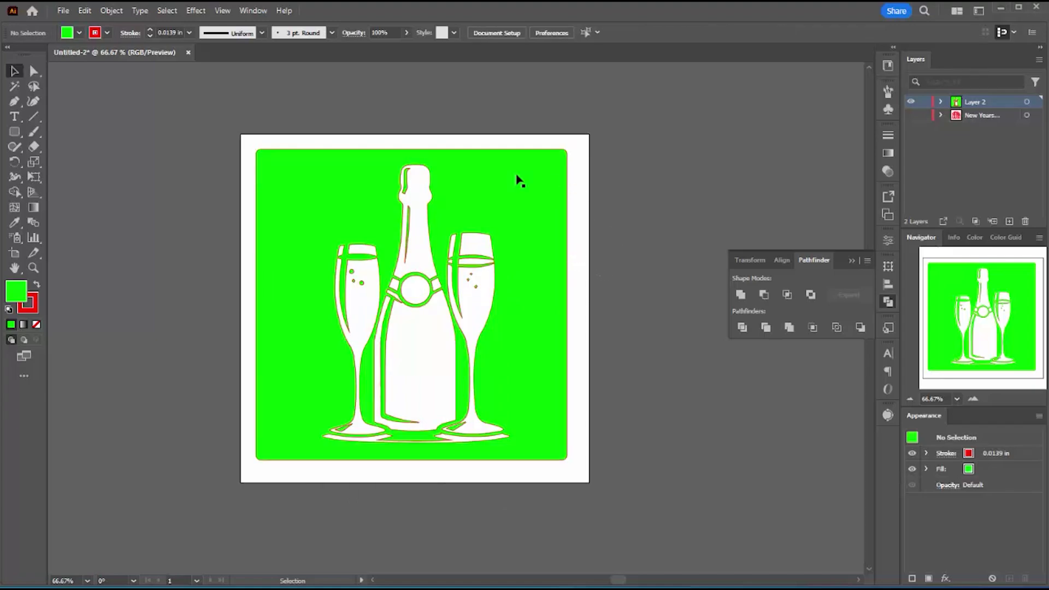
pyautogui.hotkey('ctrl', 'a')
pyautogui.rightClick(517, 408)
pyautogui.click(418, 490)
pyautogui.click(418, 492)
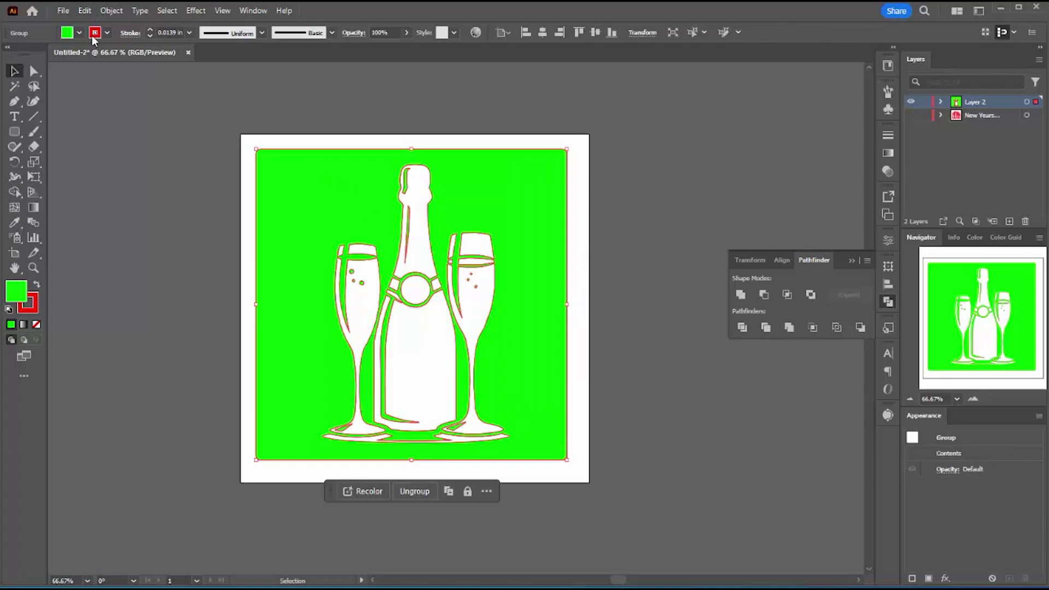
# Set the group's fill to None, checking the cut areas with a temporary black fill
pyautogui.click(80, 33)
pyautogui.click(9, 55)
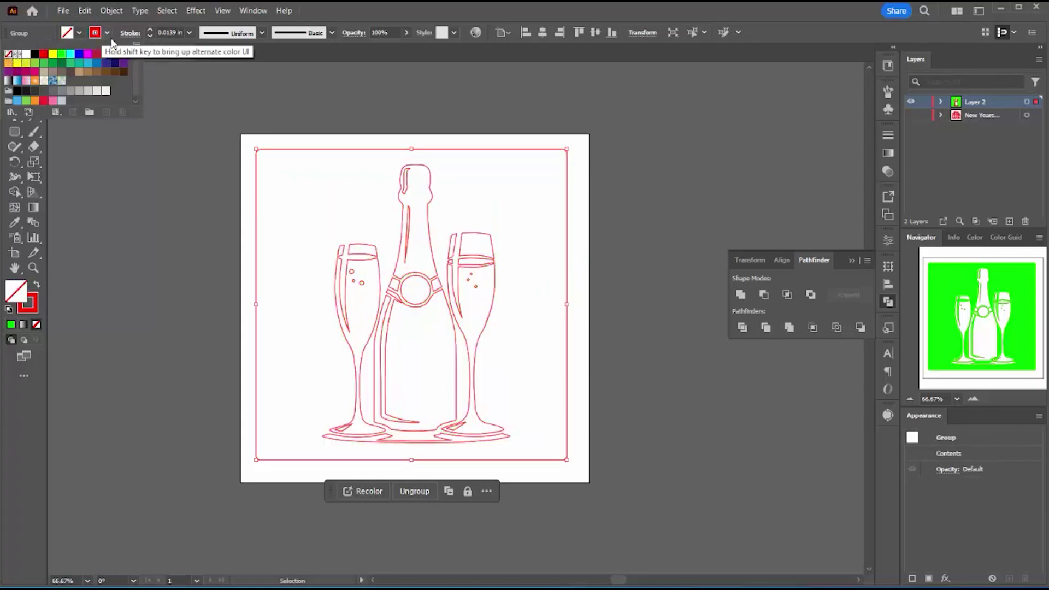
pyautogui.click(529, 257)
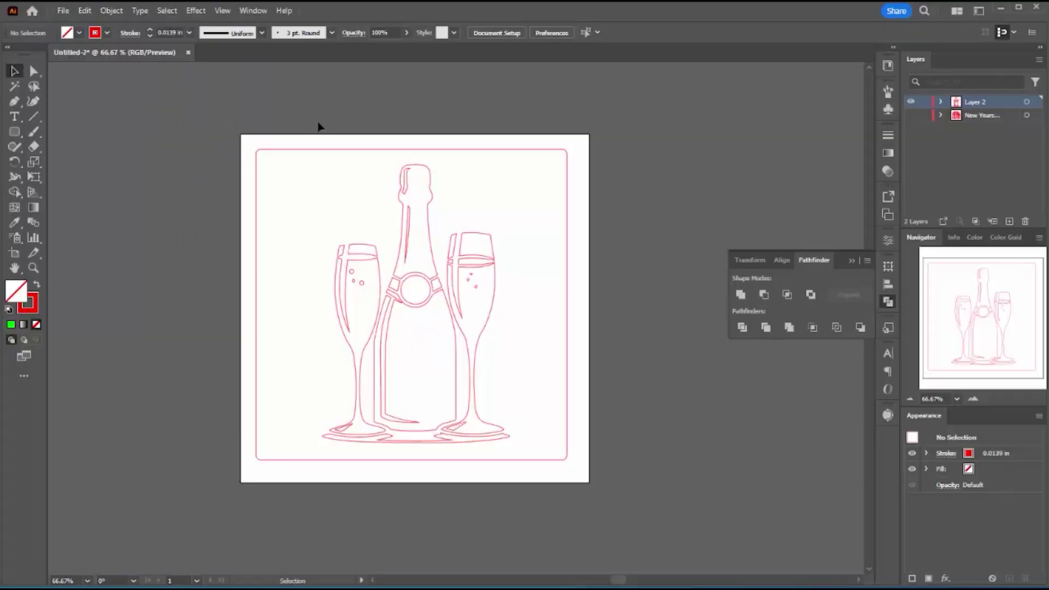
pyautogui.click(300, 150)
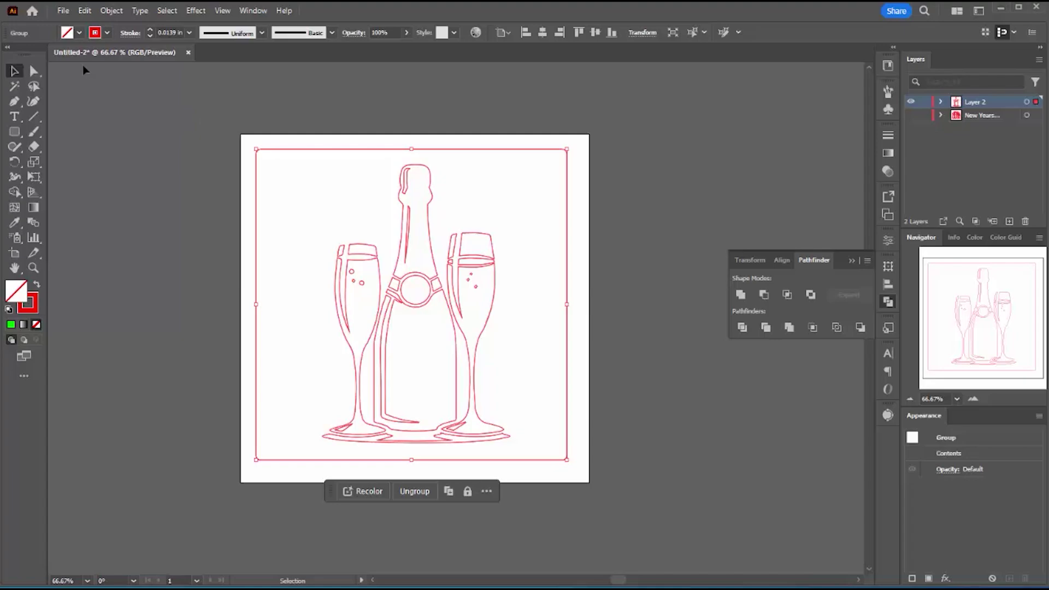
pyautogui.click(79, 32)
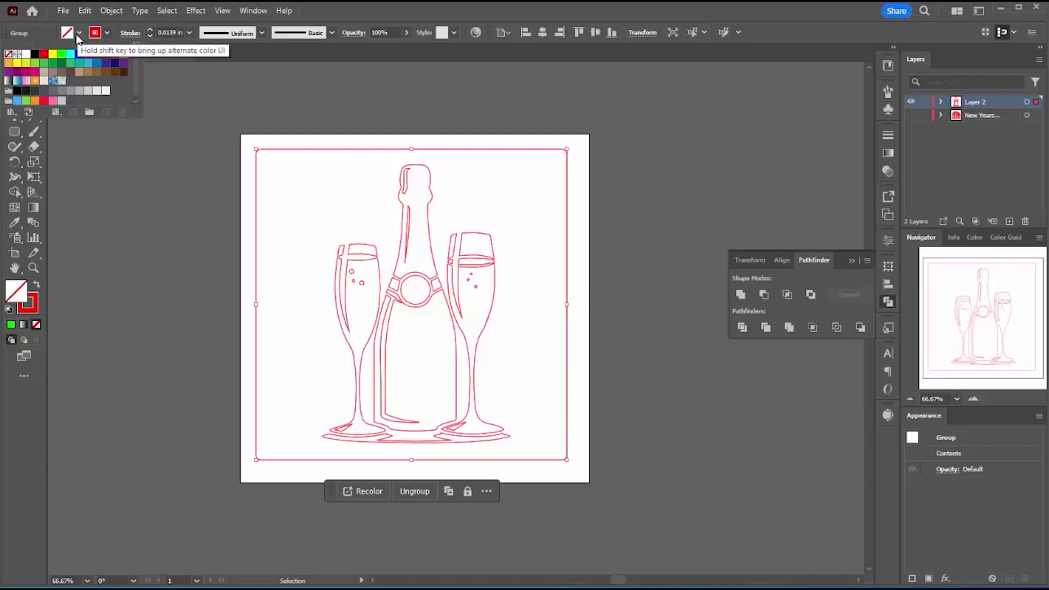
pyautogui.click(35, 55)
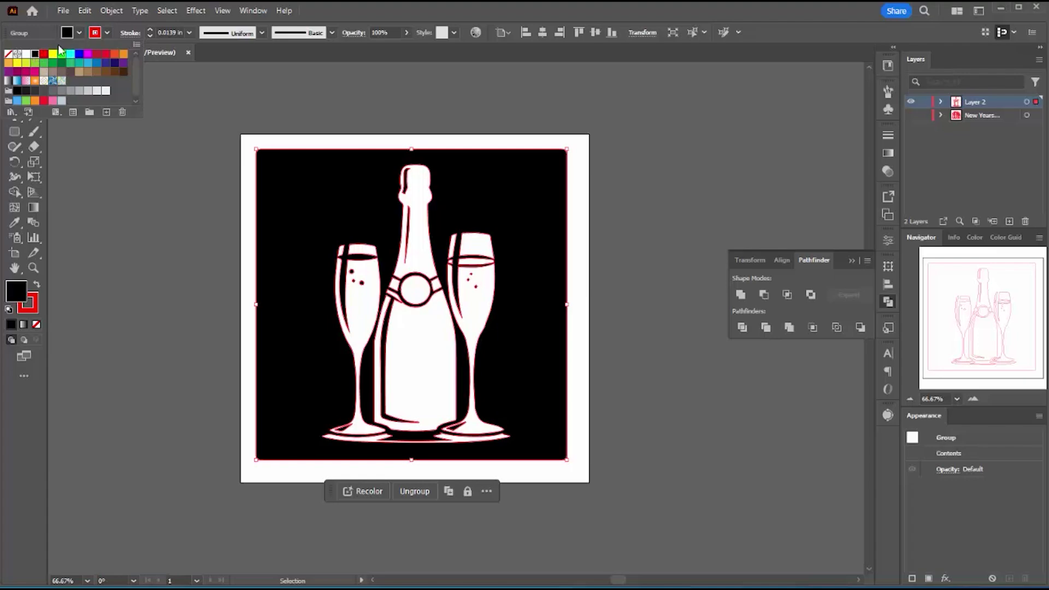
pyautogui.click(9, 54)
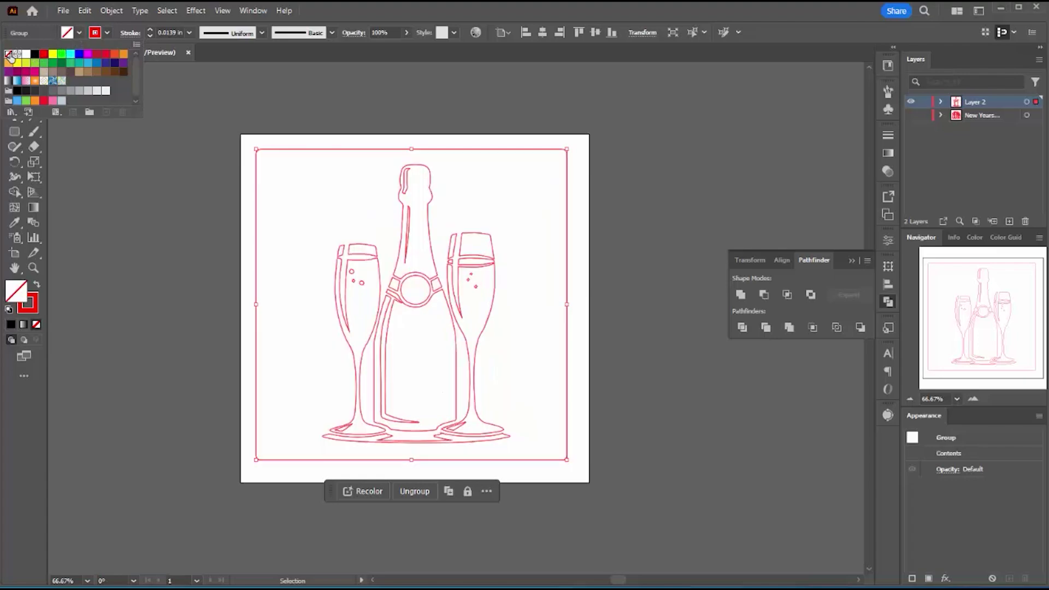
pyautogui.click(233, 107)
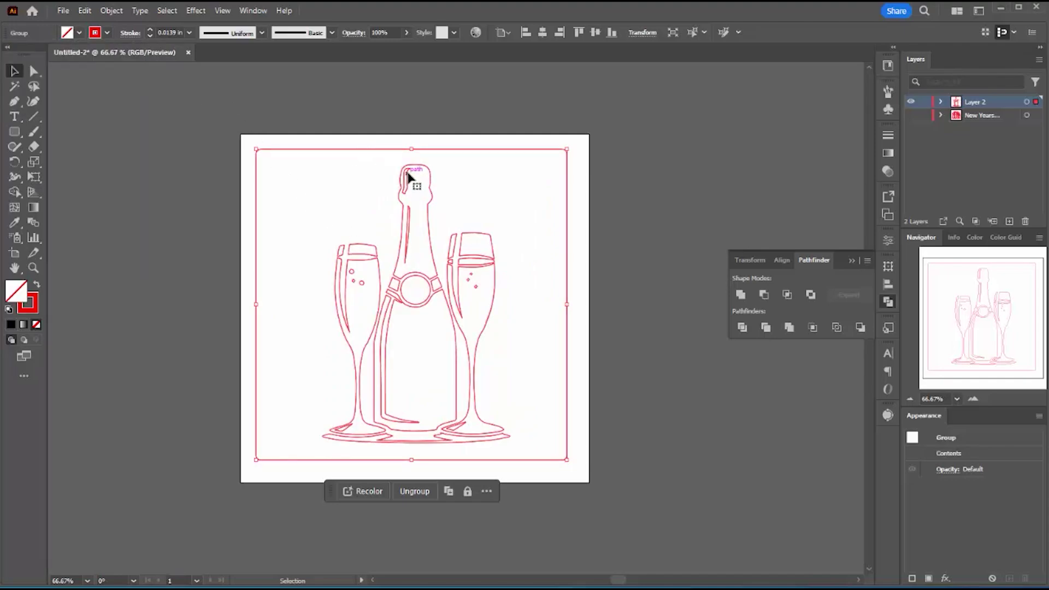
pyautogui.click(279, 123)
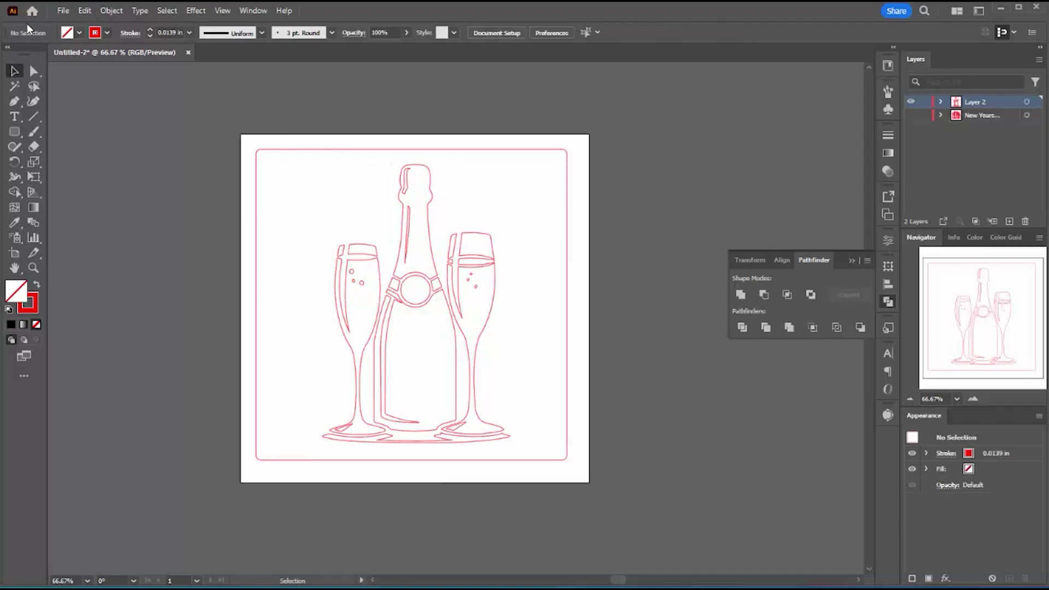
# Export the artwork as SVG and select the 'Untitled-2' part of the file name
pyautogui.click(63, 11)
pyautogui.moveTo(100, 287)
pyautogui.click(282, 297)
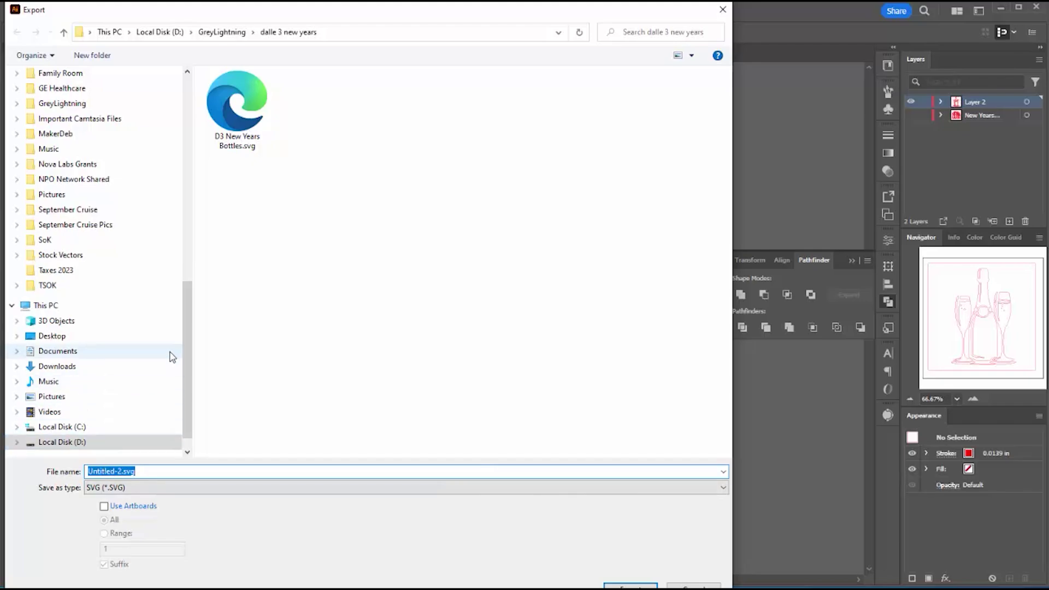
pyautogui.click(122, 471)
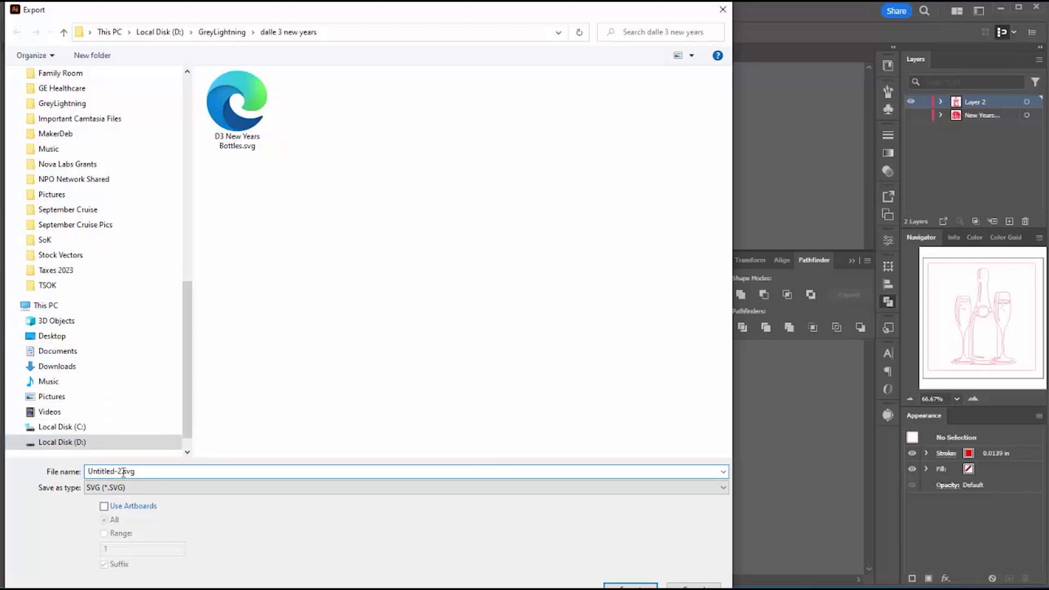
pyautogui.moveTo(121, 472); pyautogui.dragTo(75, 473)
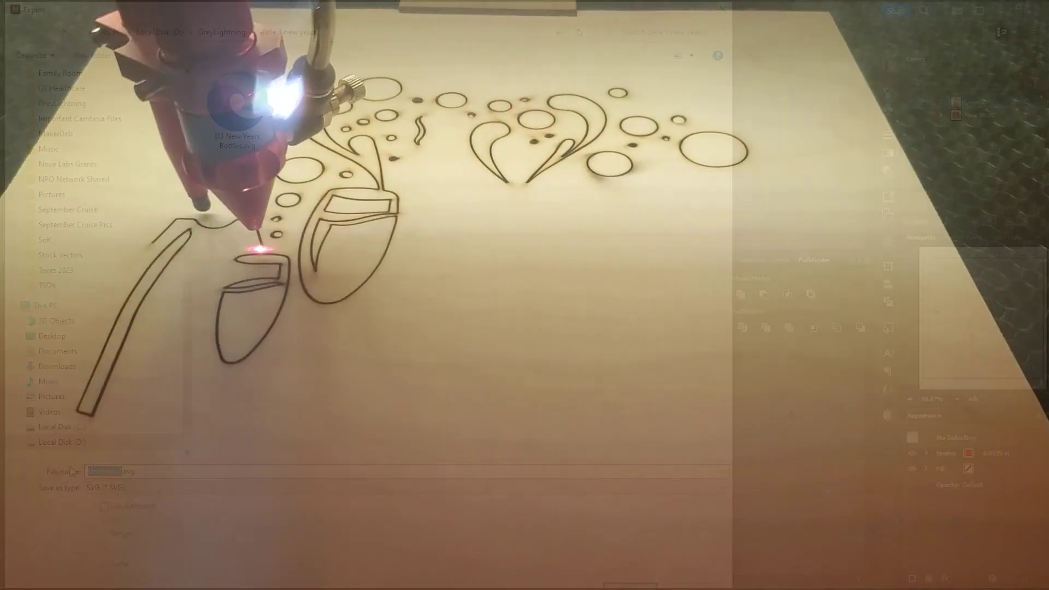